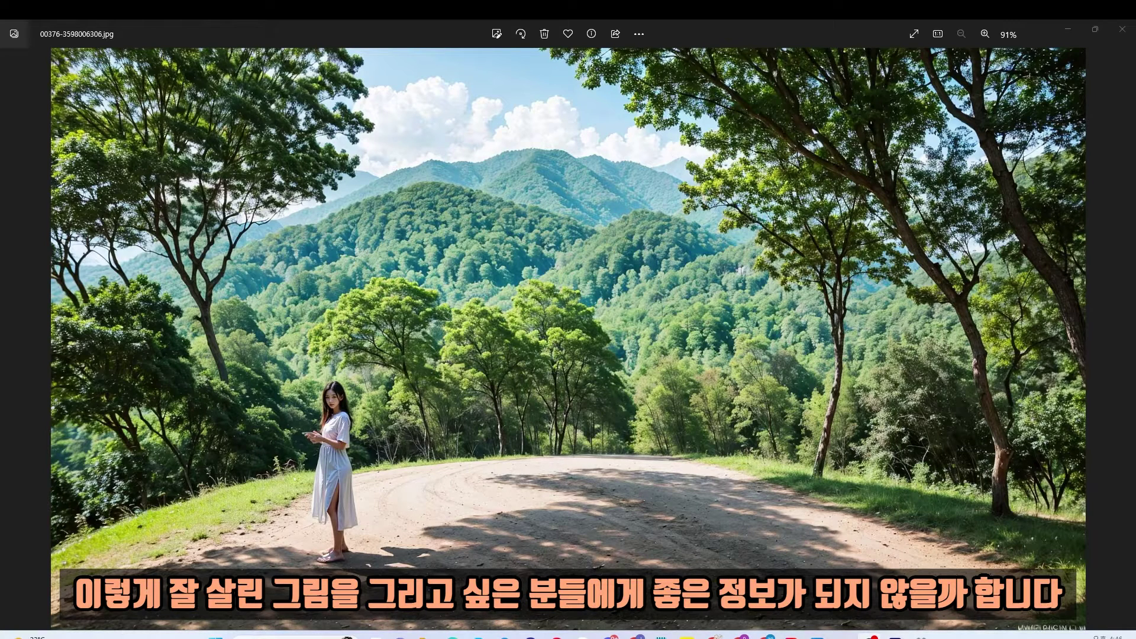
- Examine the woman's face in the sample landscape image up close and compare it with the full view
scroll(473, 469, "up", 5)
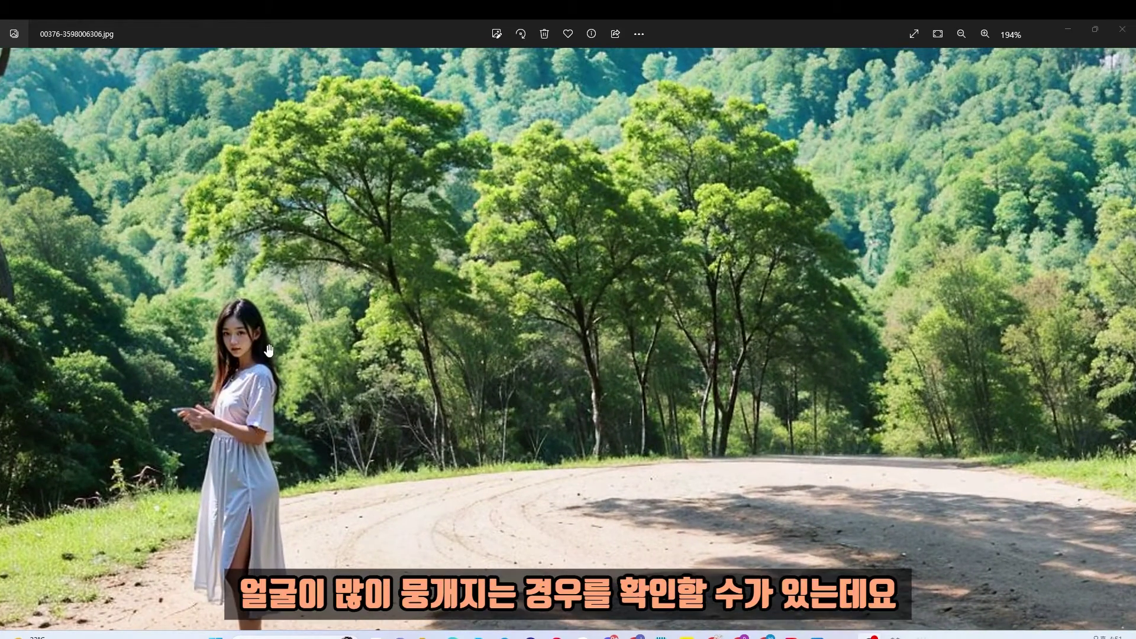
scroll(273, 369, "down", 2)
scroll(273, 368, "down", 3)
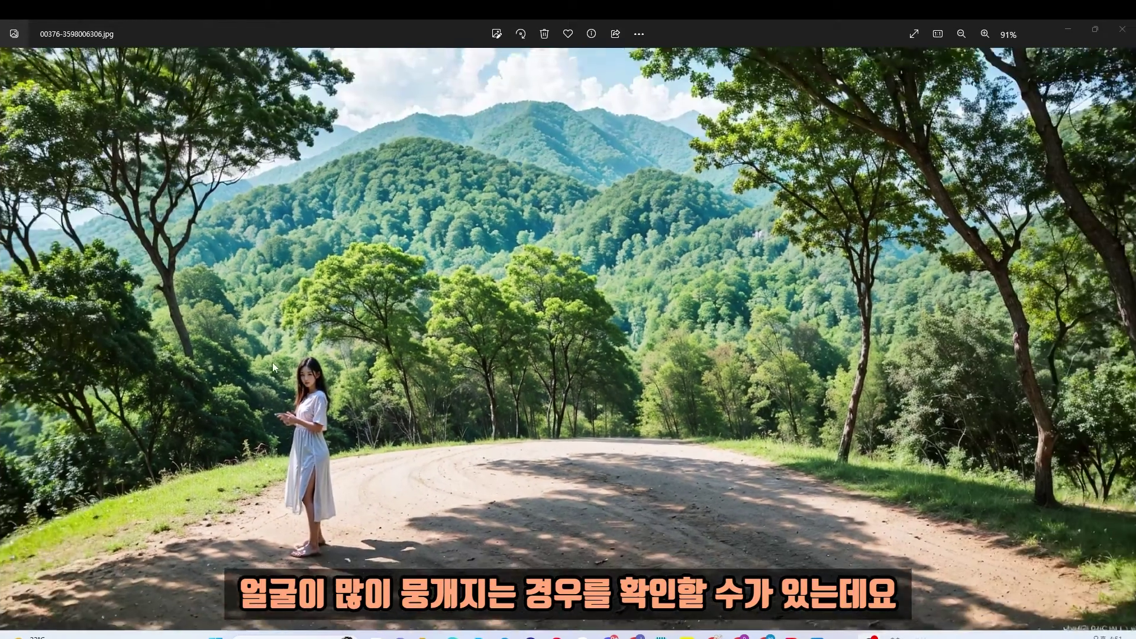
scroll(333, 403, "up", 4)
scroll(333, 403, "up", 2)
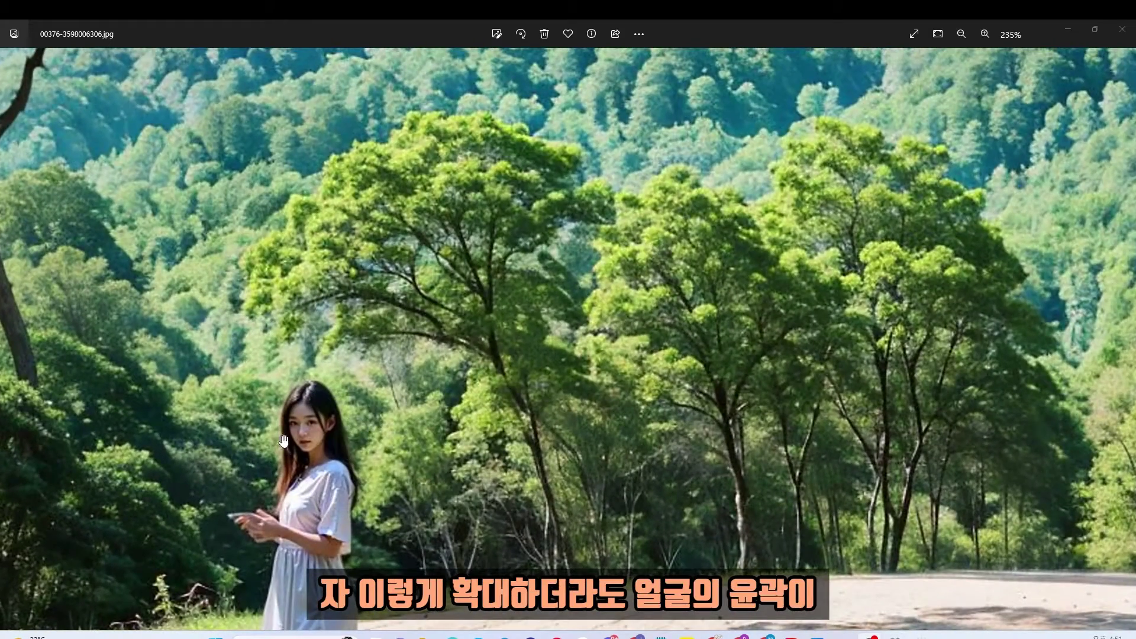
scroll(395, 457, "down", 6)
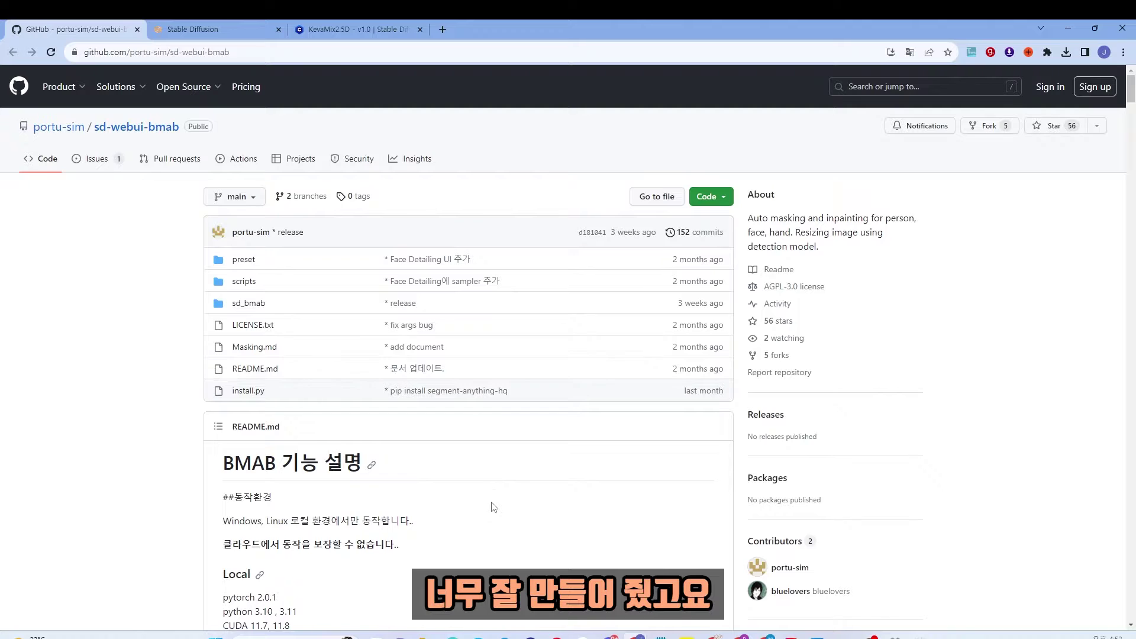
- Read through the sd-webui-bmab README, covering the Colab notes, Quick Test, basic options and Resize and fill override sections
scroll(491, 507, "down", 9)
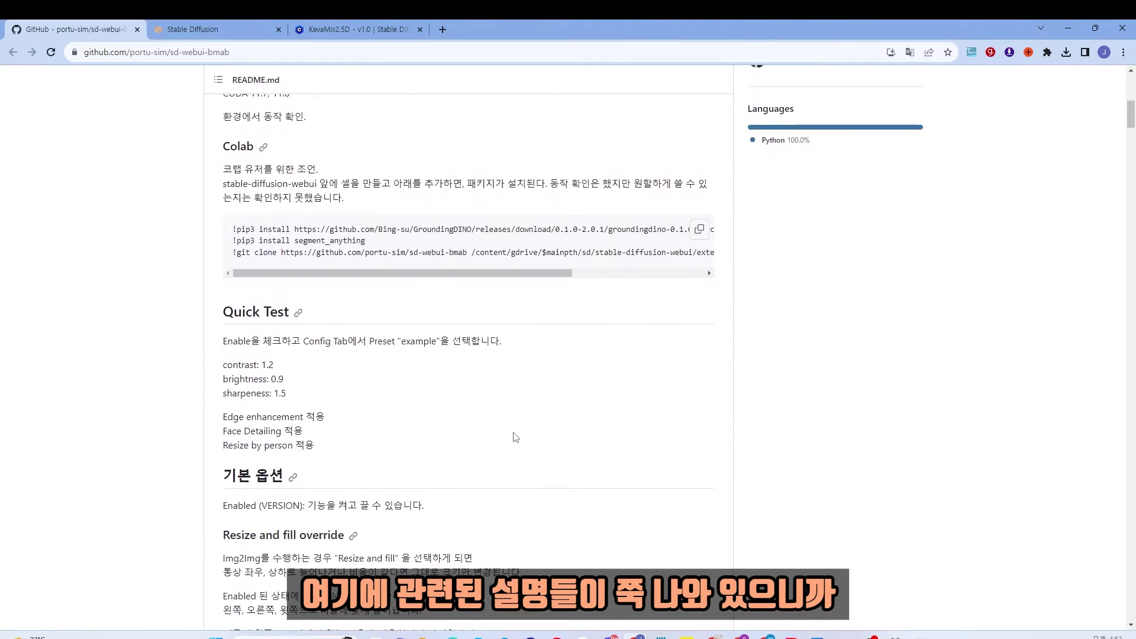
scroll(514, 436, "down", 8)
scroll(514, 437, "up", 6)
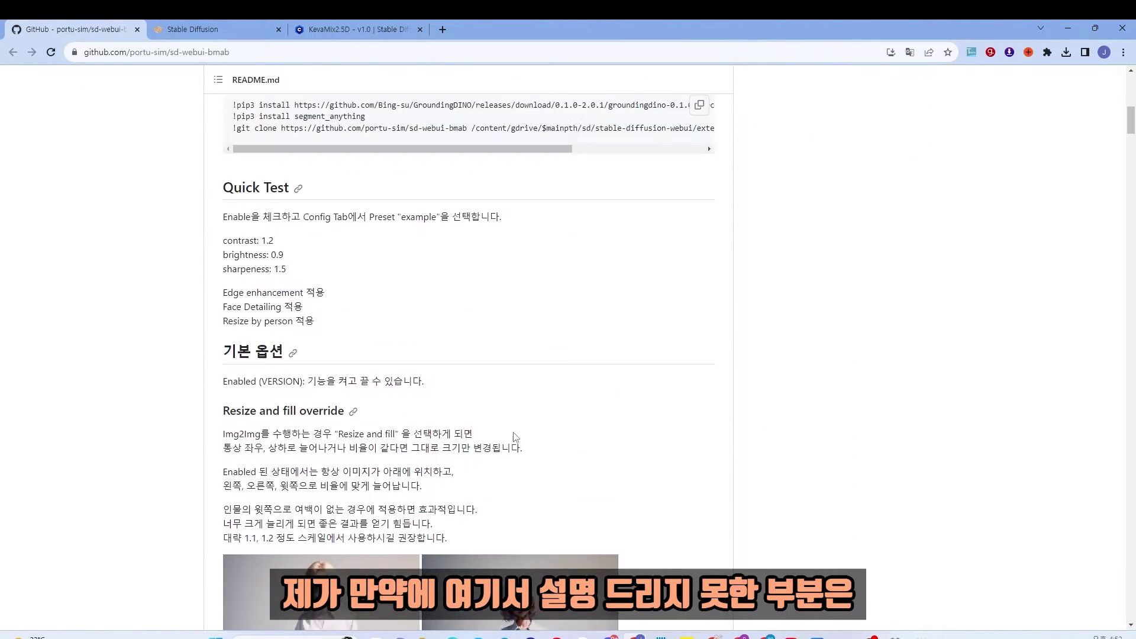
scroll(514, 436, "down", 5)
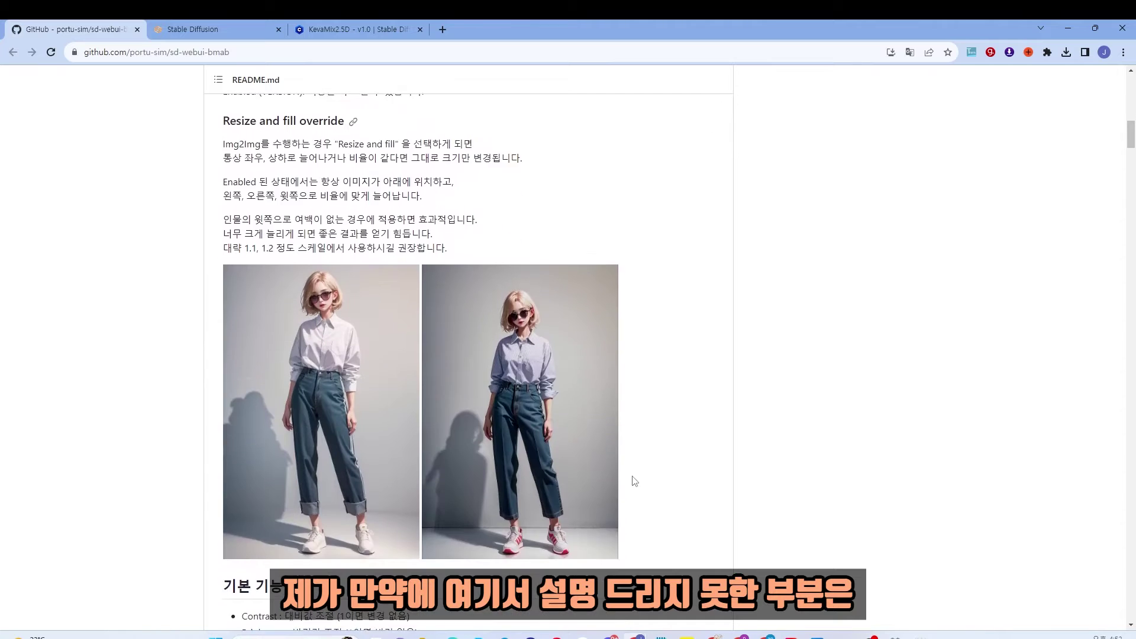
scroll(634, 480, "down", 3)
scroll(634, 480, "up", 8)
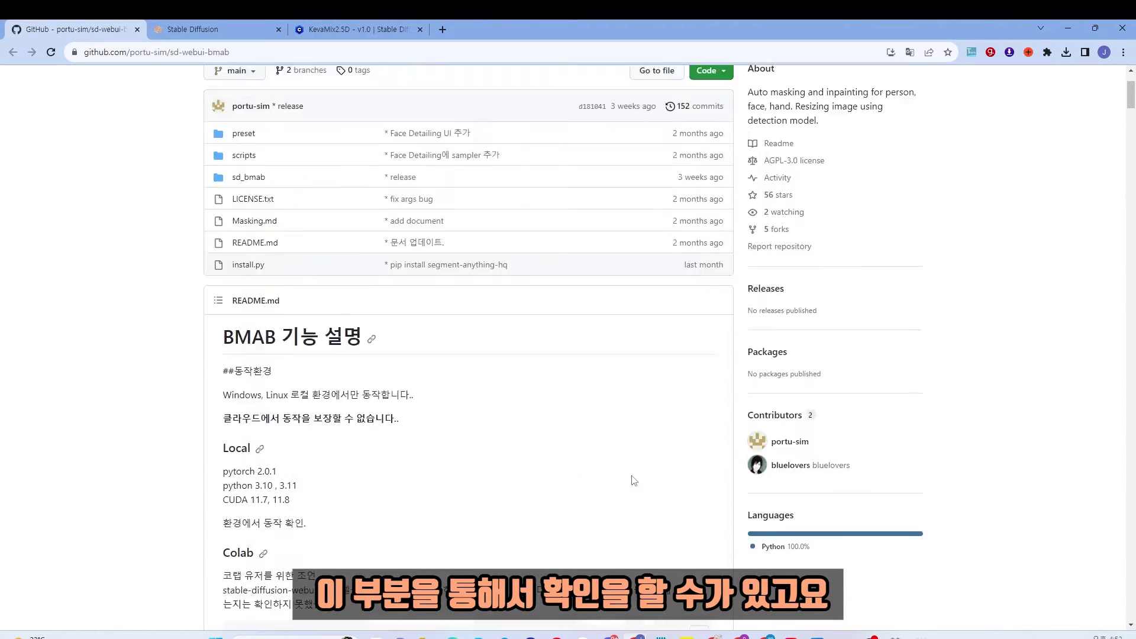
scroll(634, 480, "up", 2)
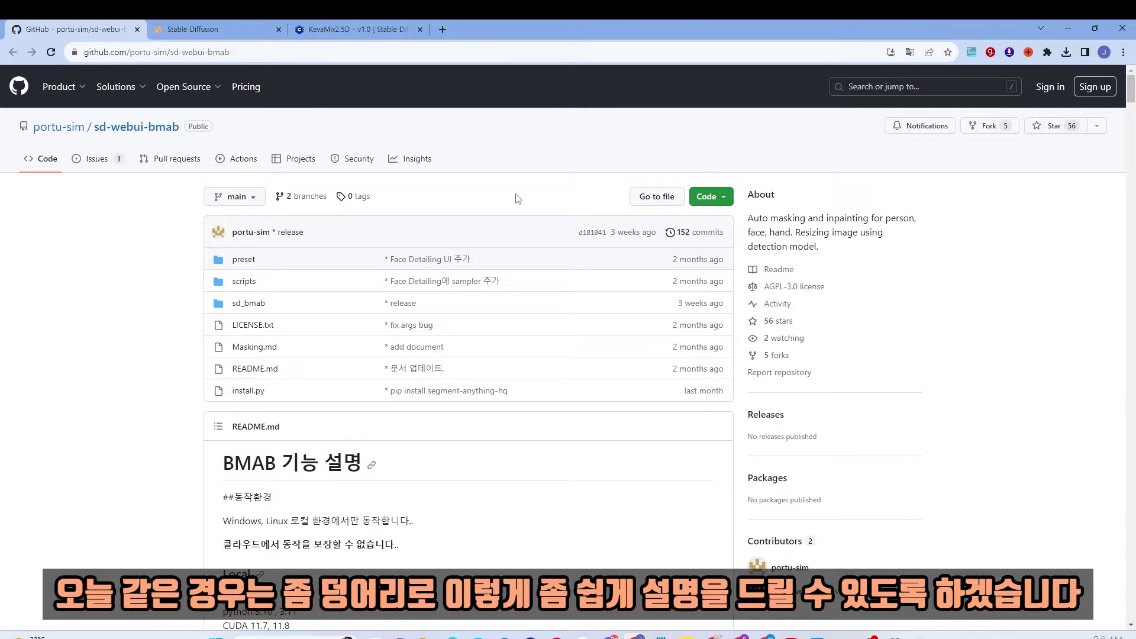
- Copy the sd-webui-bmab repository's HTTPS clone URL and switch to the Stable Diffusion web UI
left_click(715, 201)
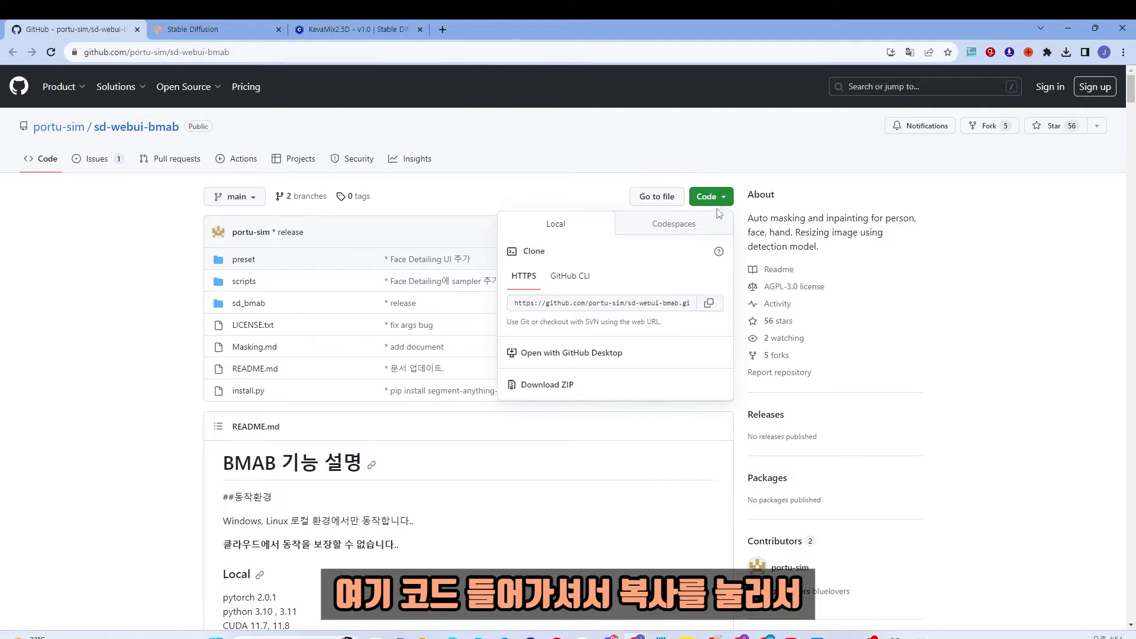
left_click(709, 303)
left_click(190, 29)
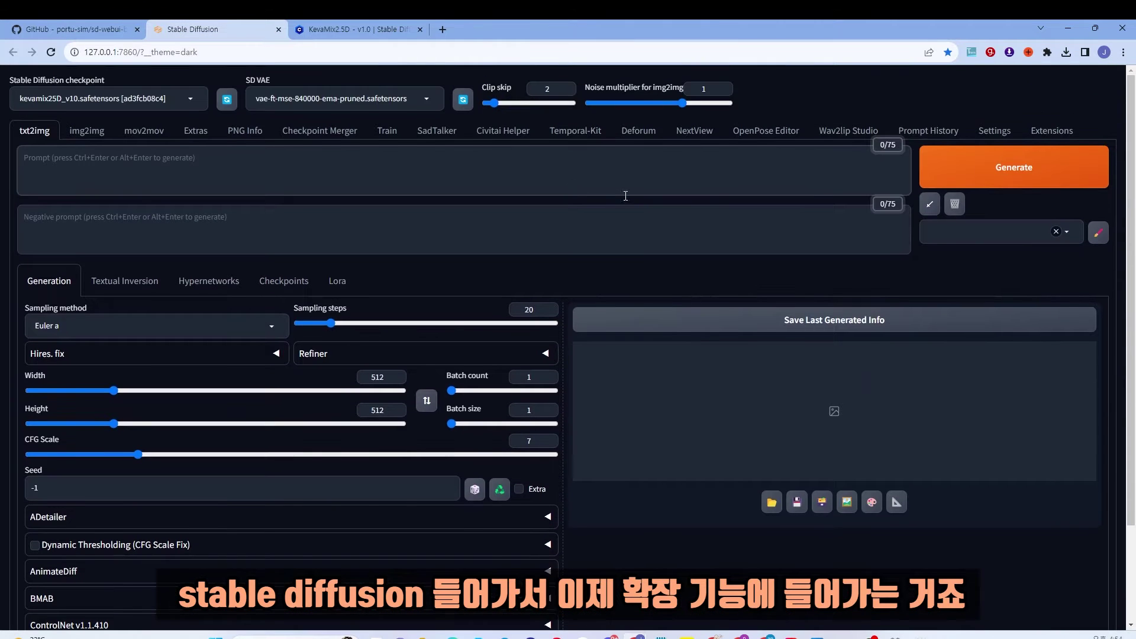
left_click(1047, 131)
left_click(169, 156)
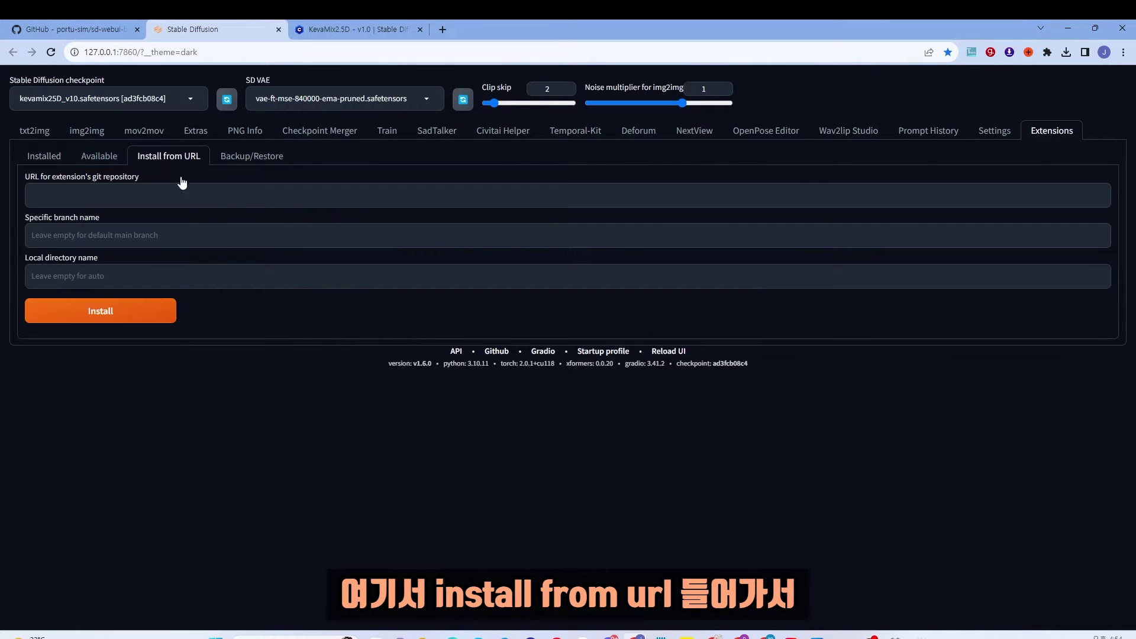
left_click(143, 199)
key("ctrl+v")
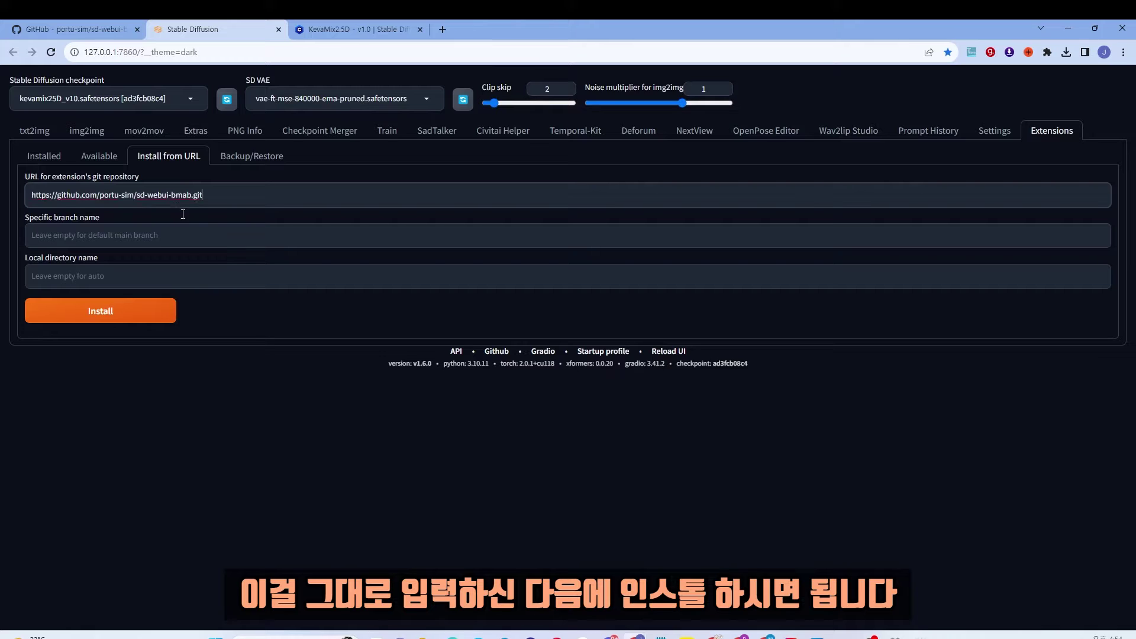
left_click(129, 314)
left_click(53, 157)
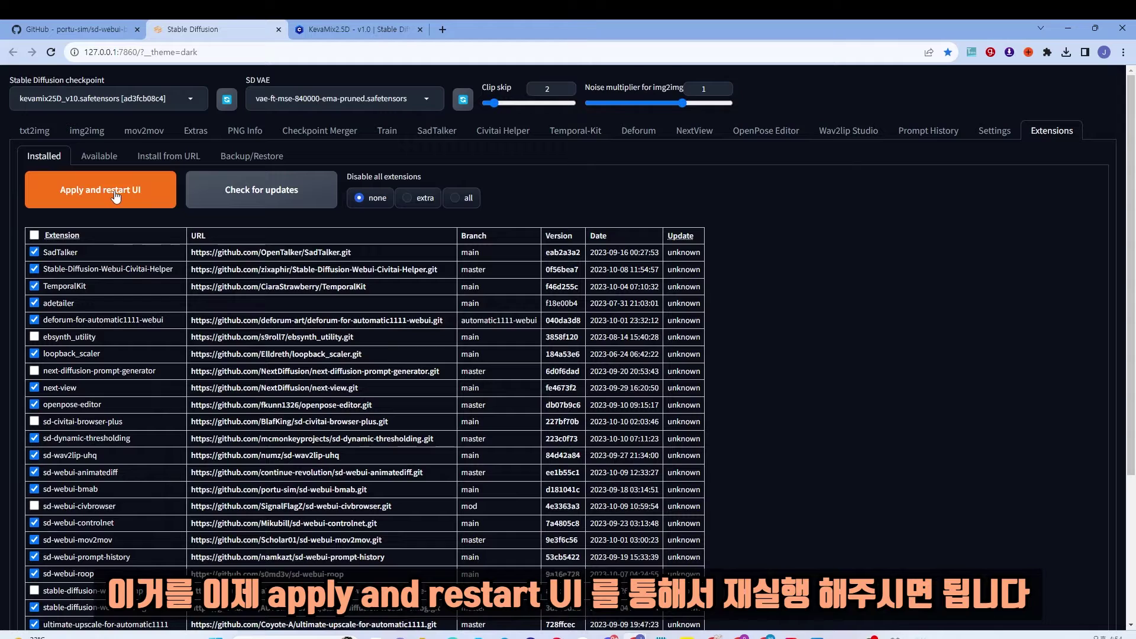
- Return to the GitHub repository, dismiss the clone options and check the README's local environment requirements
left_click(77, 29)
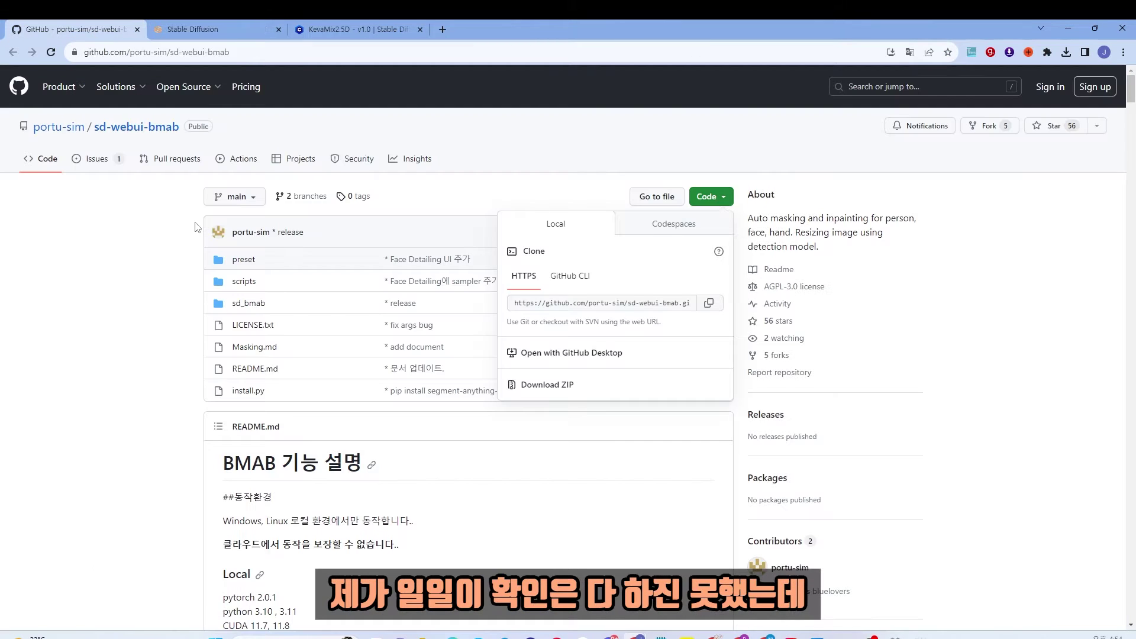
left_click(174, 221)
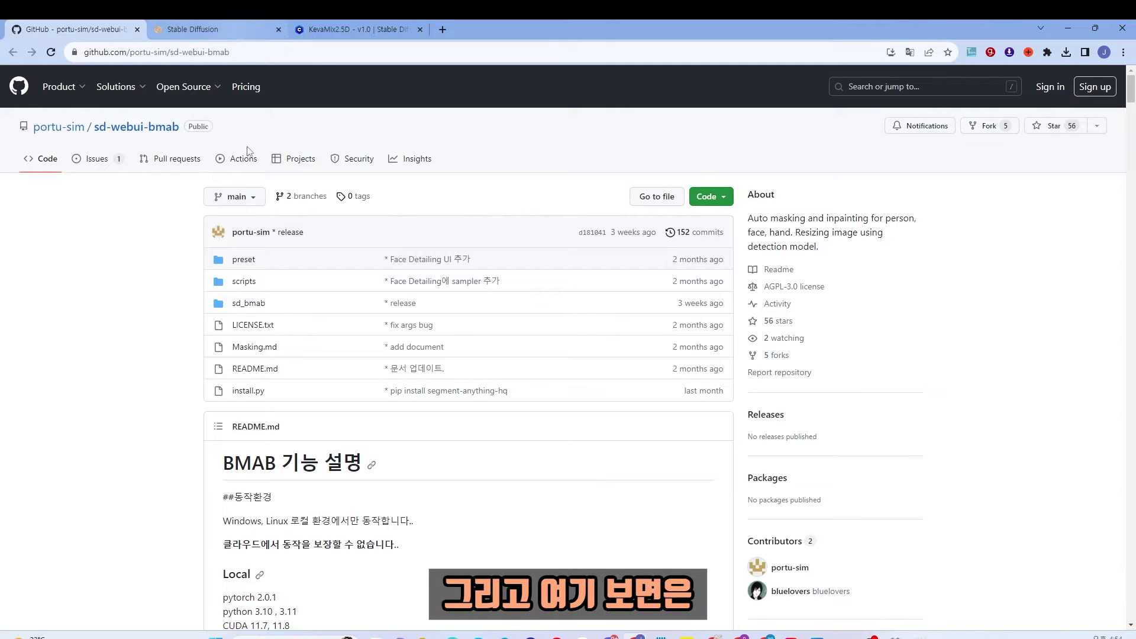
scroll(248, 307, "down", 2)
scroll(248, 310, "down", 1)
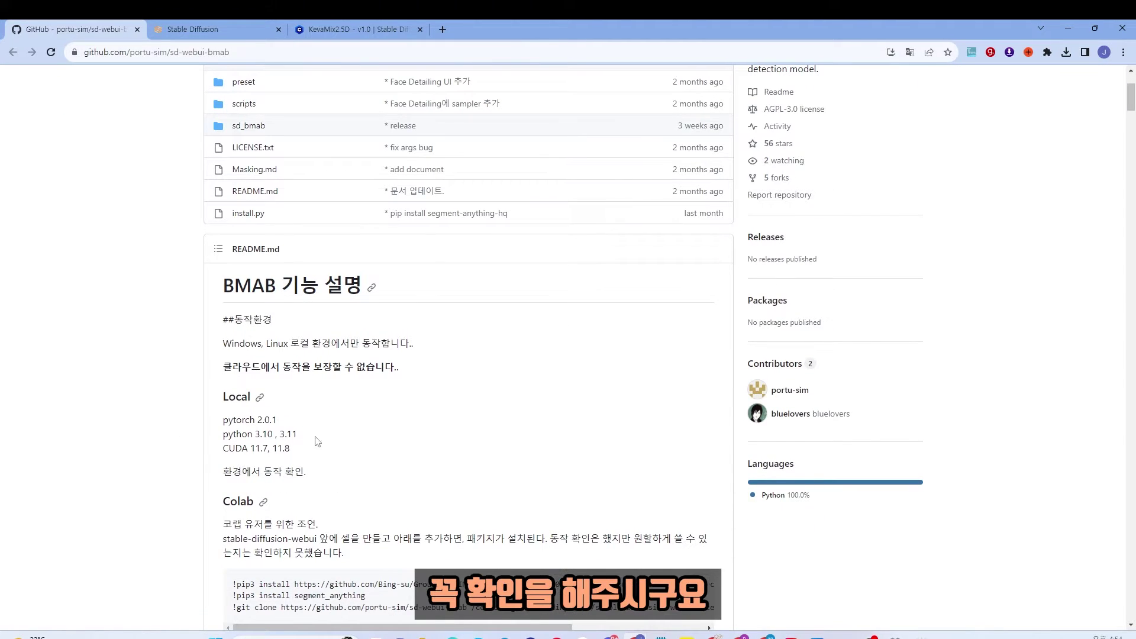
scroll(378, 437, "down", 3)
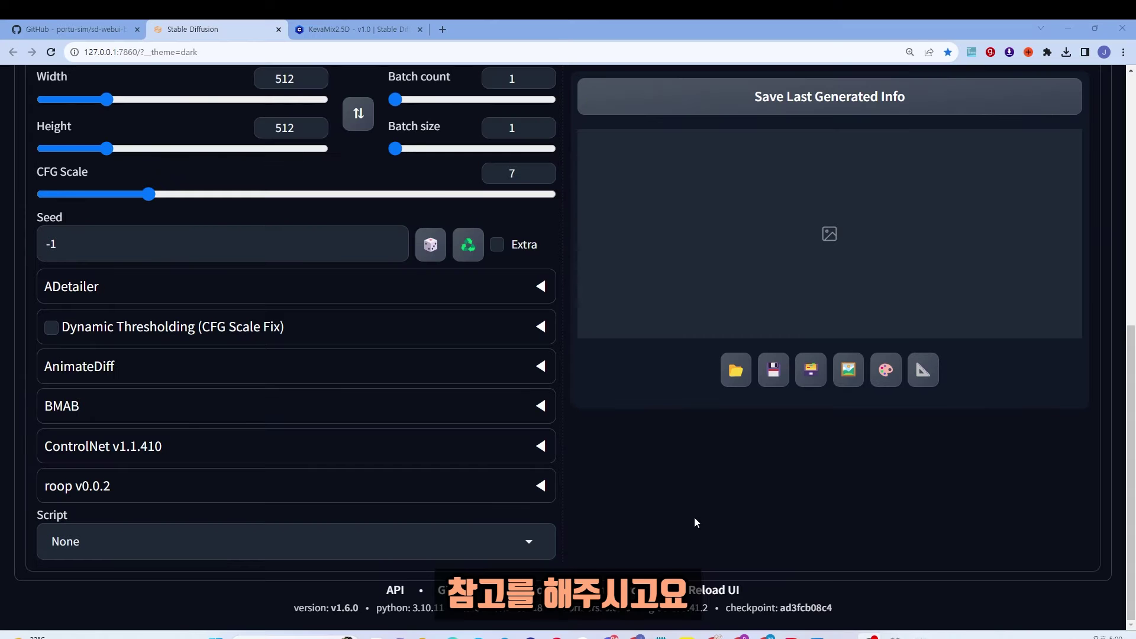
- Look over the txt2img settings and check the KevaMix2.5D checkpoint page on Civitai, returning to the Stable Diffusion web UI
scroll(694, 517, "up", 3)
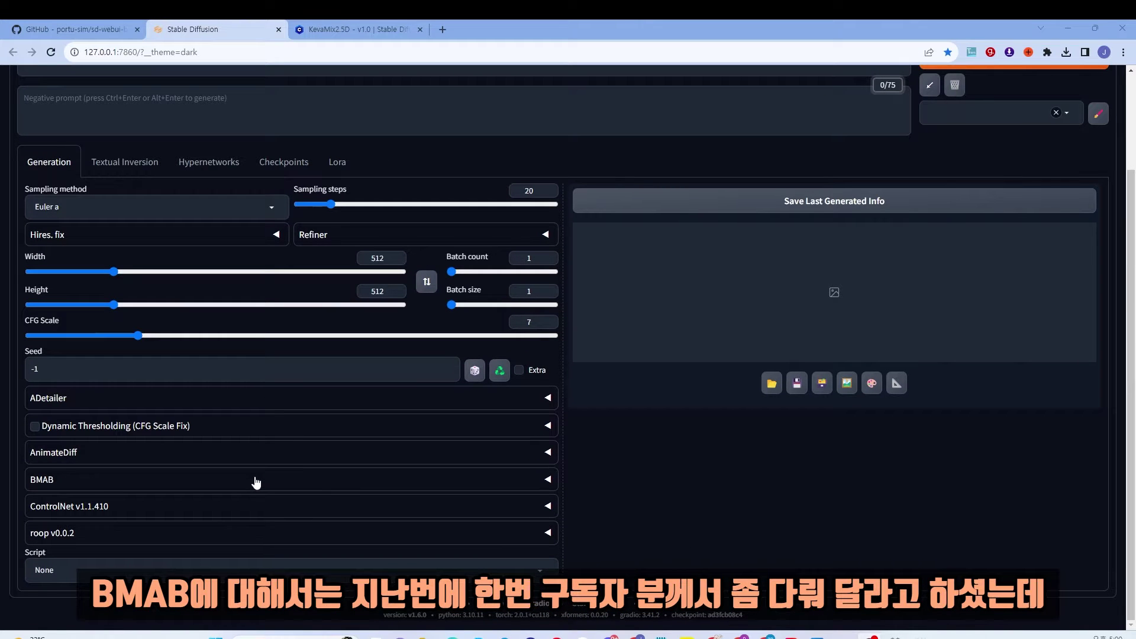
scroll(256, 482, "up", 2)
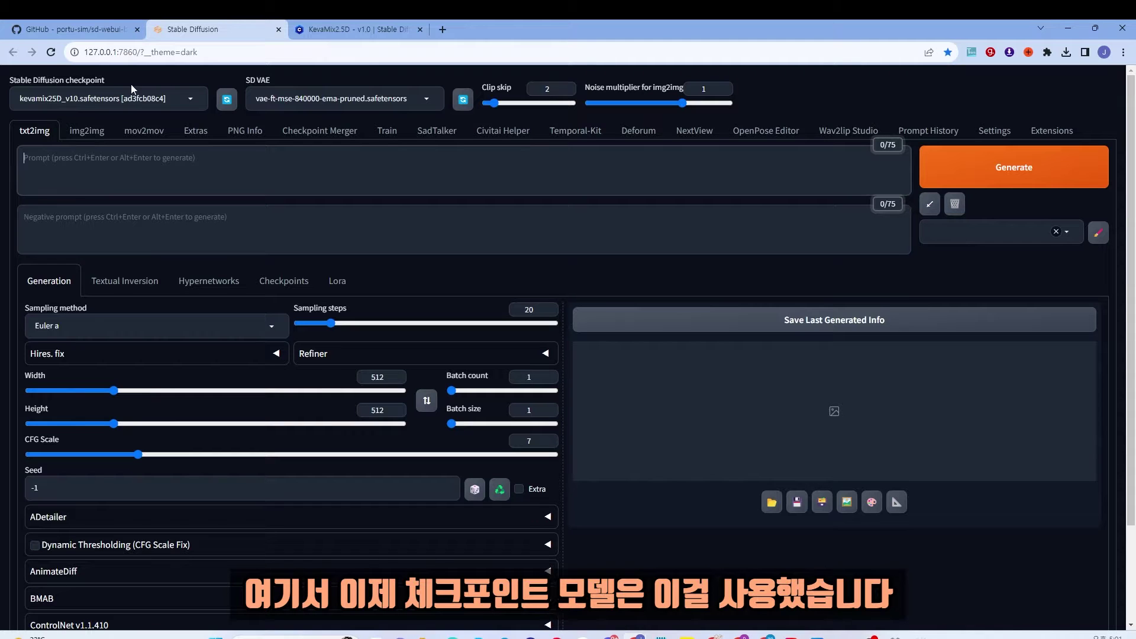
left_click(355, 29)
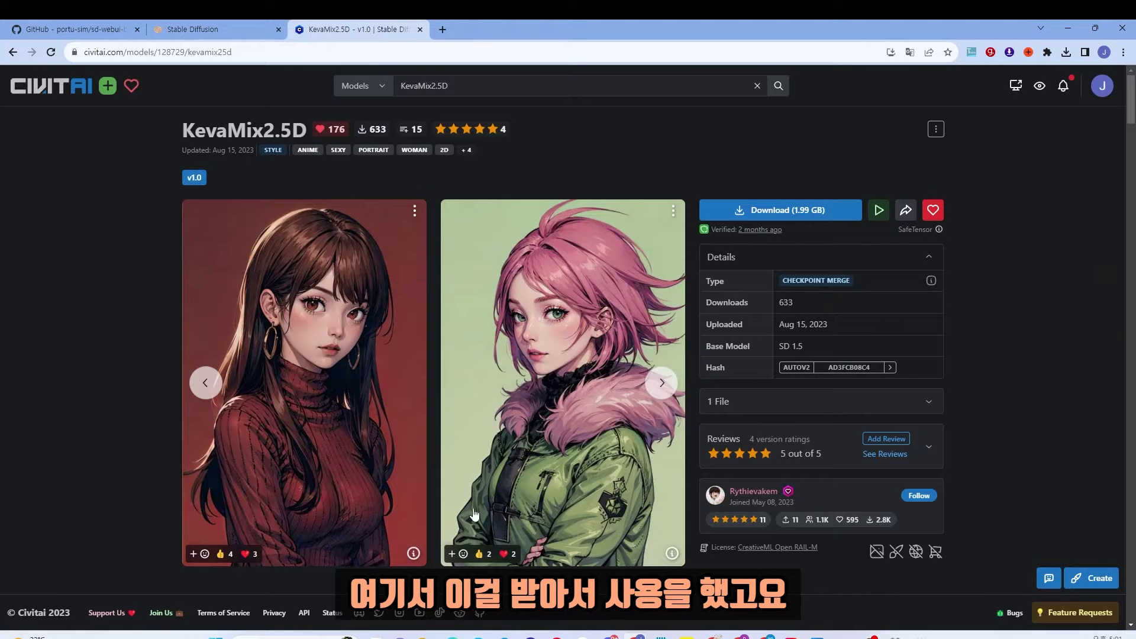
left_click(207, 31)
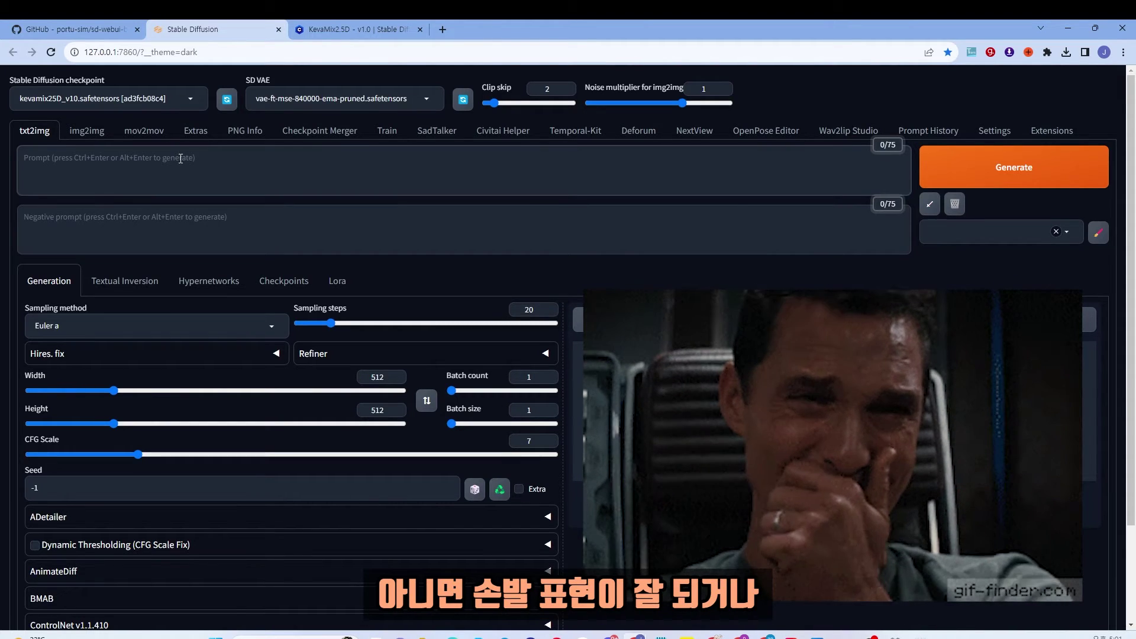
- Enter the prompt "best quality, masterpiece, 1girl,light smile, full body,blouse, Corduroy Skirt, clouds in the distance, in New York's One World Trade Center"
left_click(182, 162)
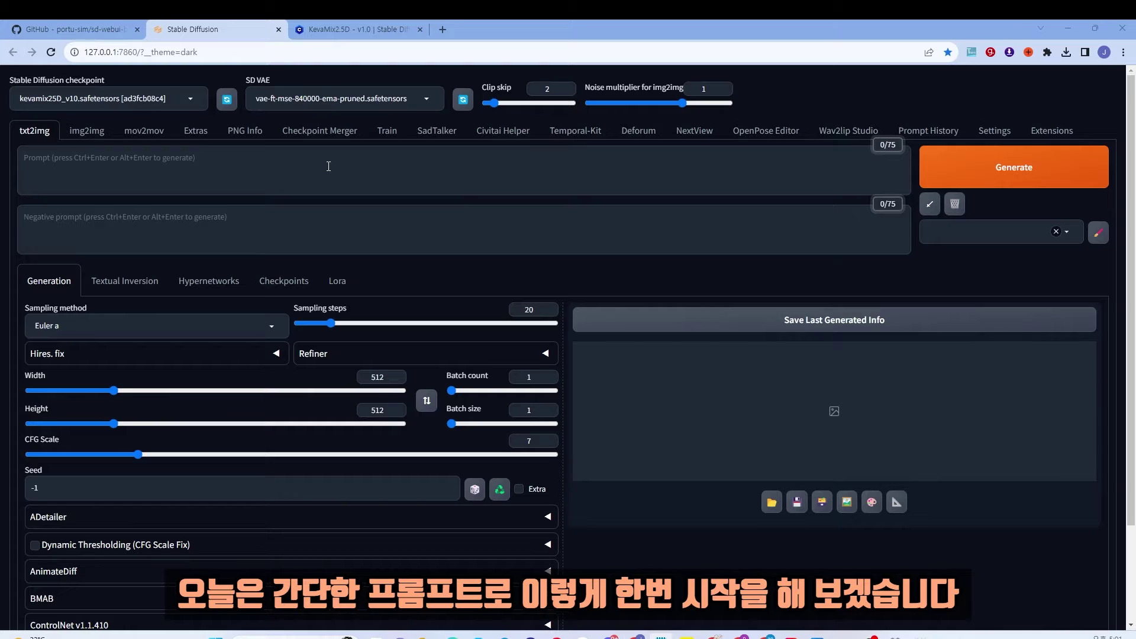
key("ctrl+v")
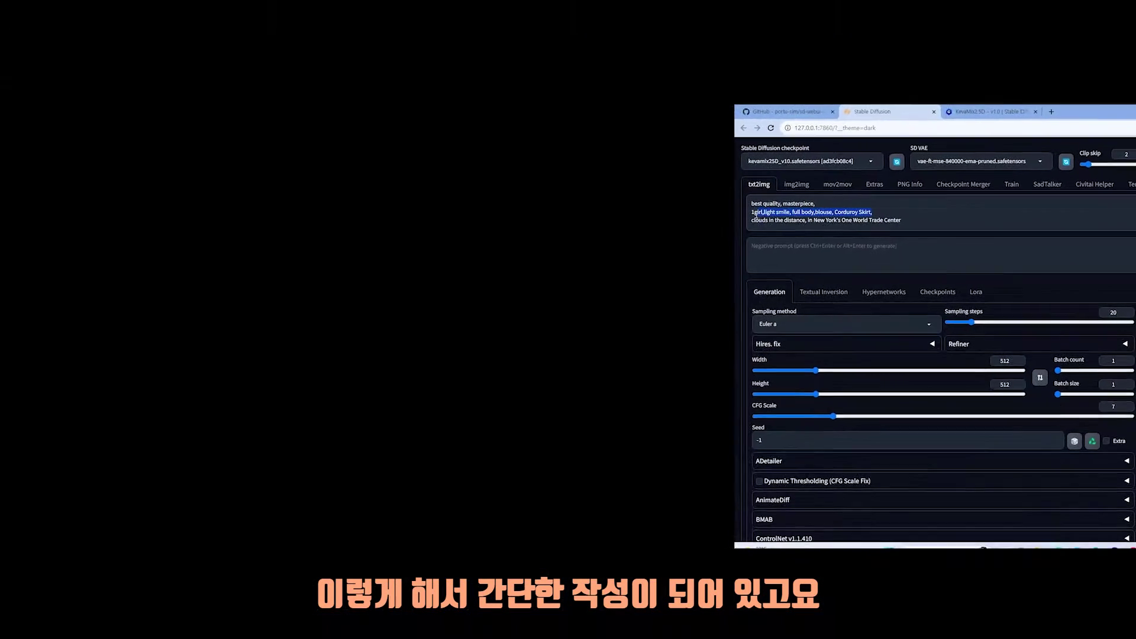
left_click_drag(833, 179, 552, 180)
left_click(671, 94)
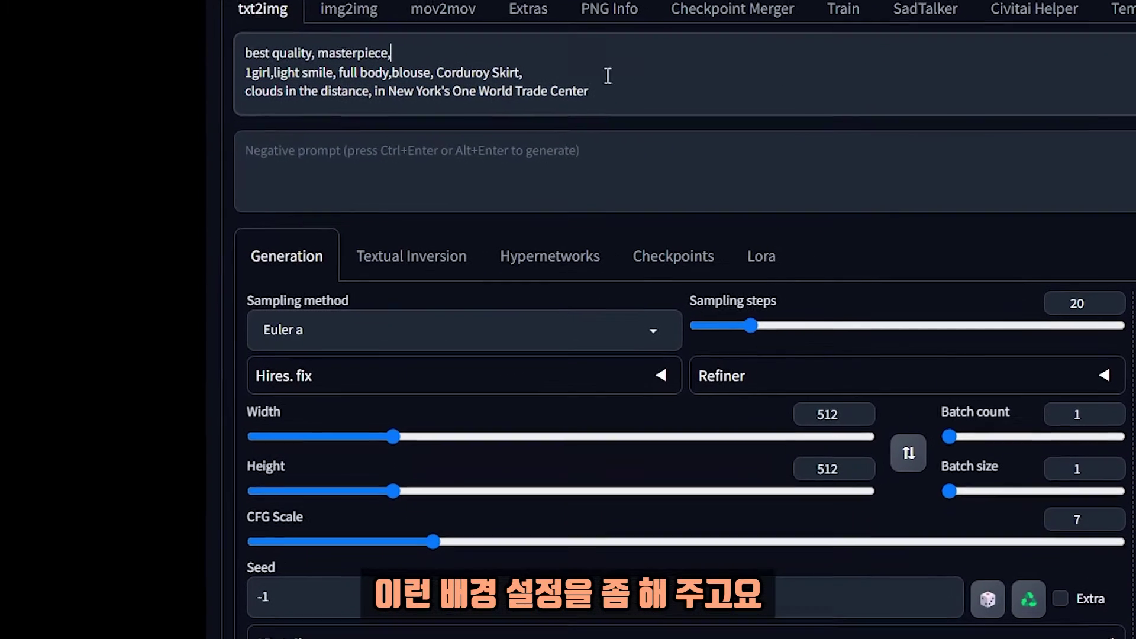
- Enter the negative prompt "(worst_quality:2.0) NegfeetV2, FastNegativeV2, cgi, render, illustration, painting, drawing," without a leading blank line
left_click(701, 192)
key("ctrl+v")
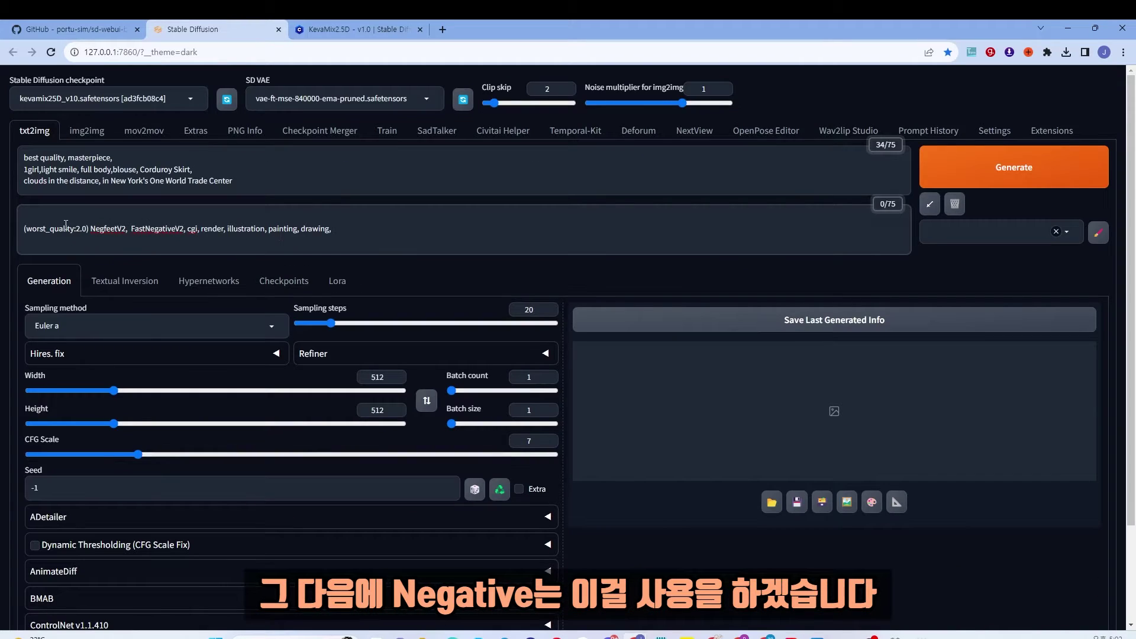
key("BackSpace")
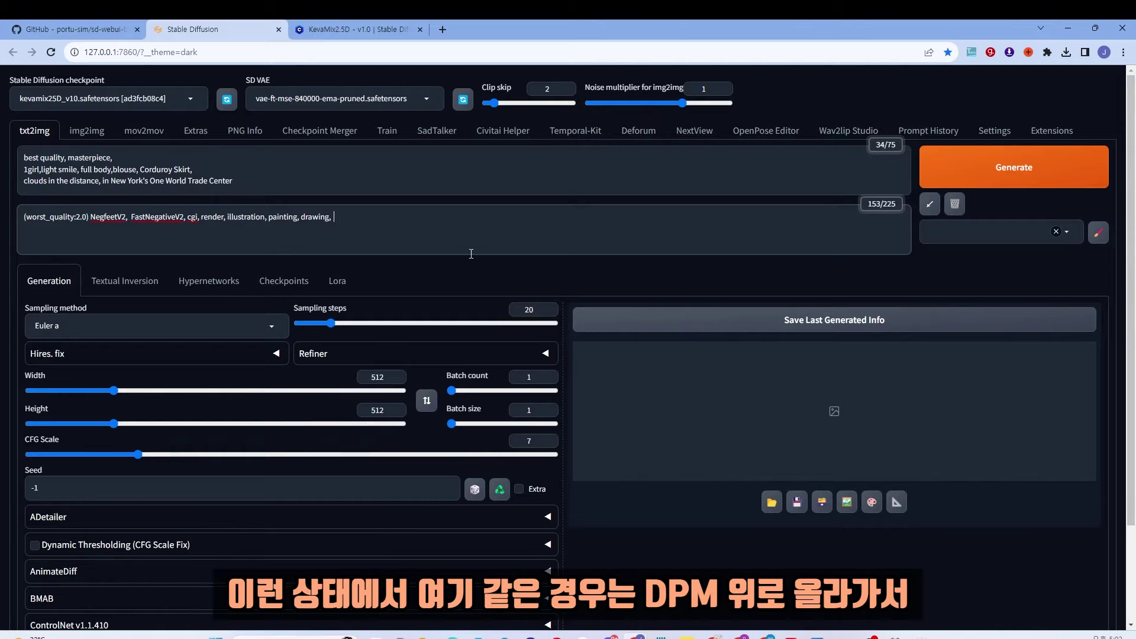
- Set the sampling method to DPM++ 2M Karras and the sampling steps to 30
left_click(272, 326)
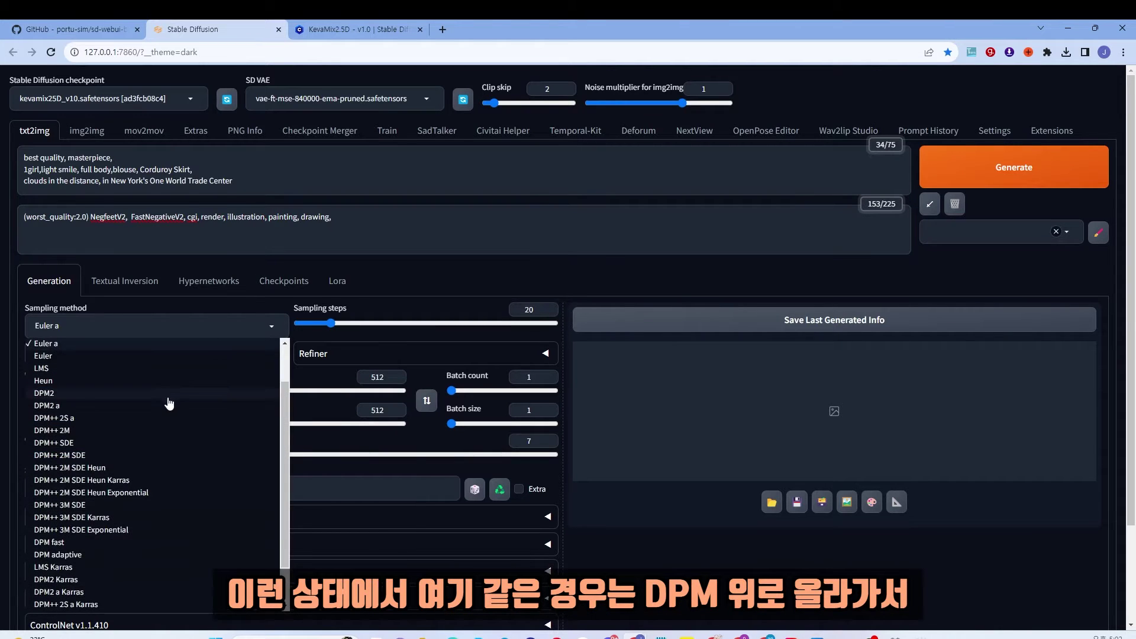
scroll(131, 449, "up", 1)
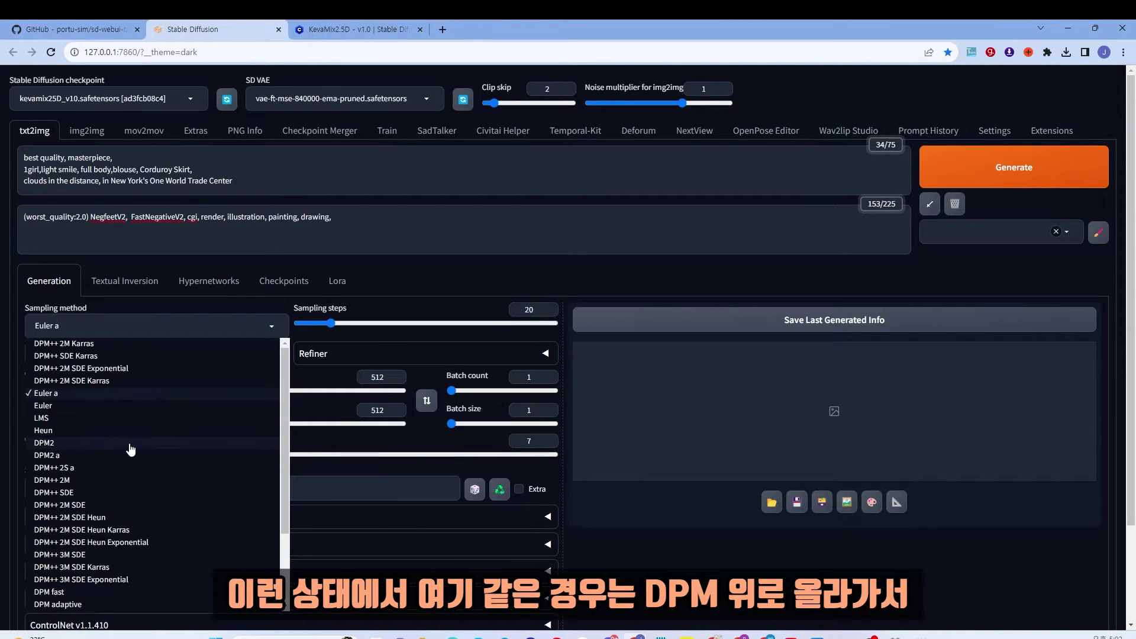
left_click(64, 345)
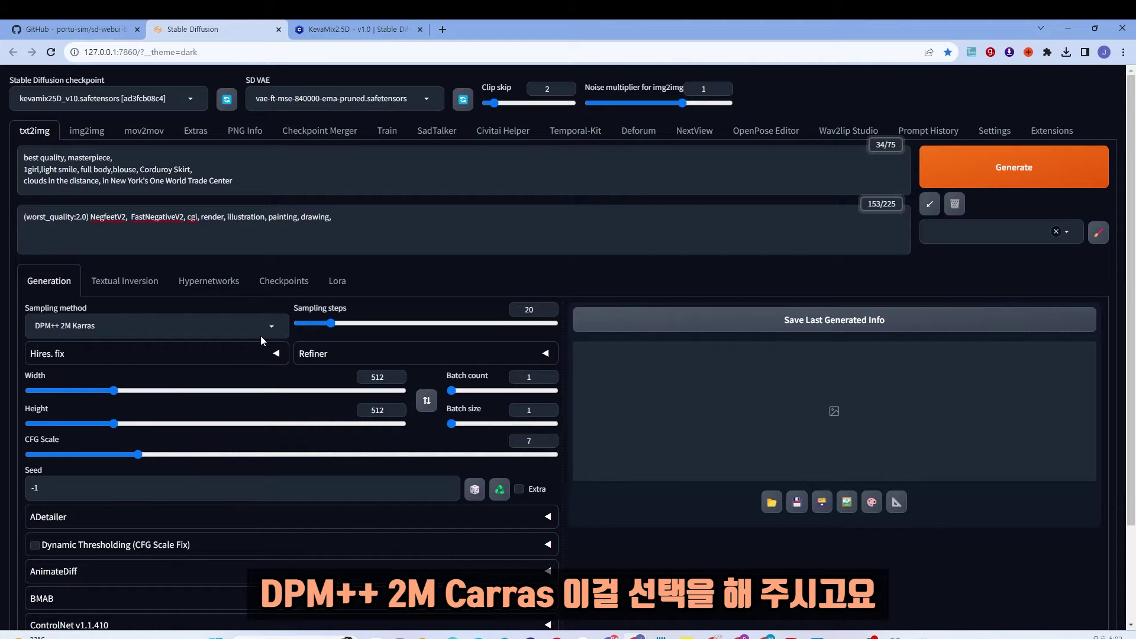
double_click(528, 309)
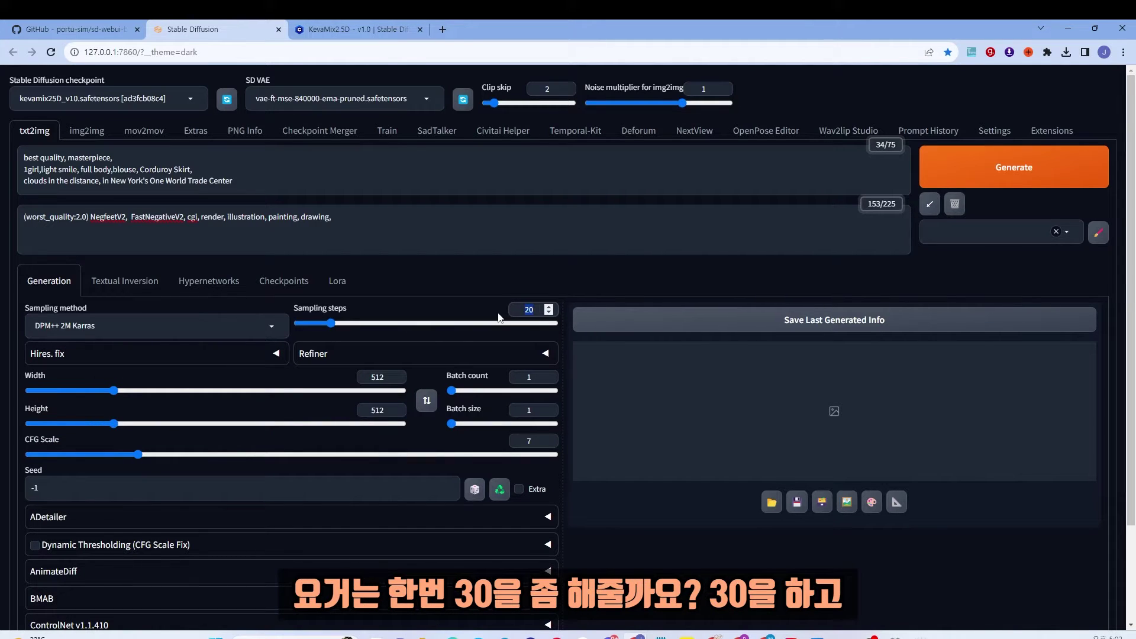
type("30")
- Enable Hires. fix and choose 4x-UltraSharp as its upscaler
scroll(422, 340, "down", 1)
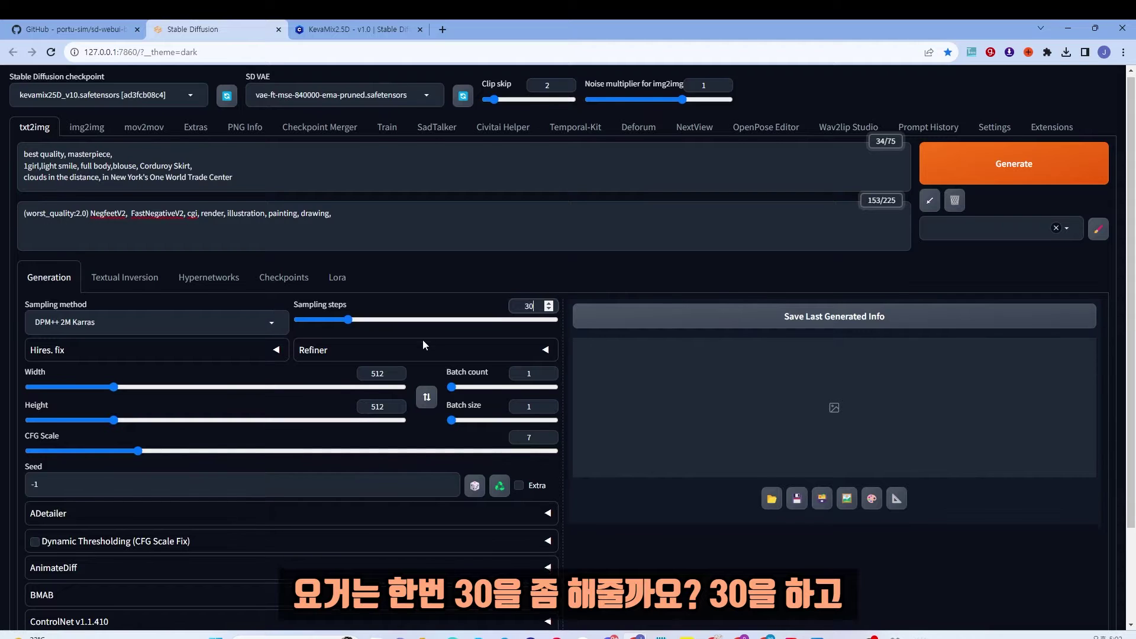
left_click(253, 299)
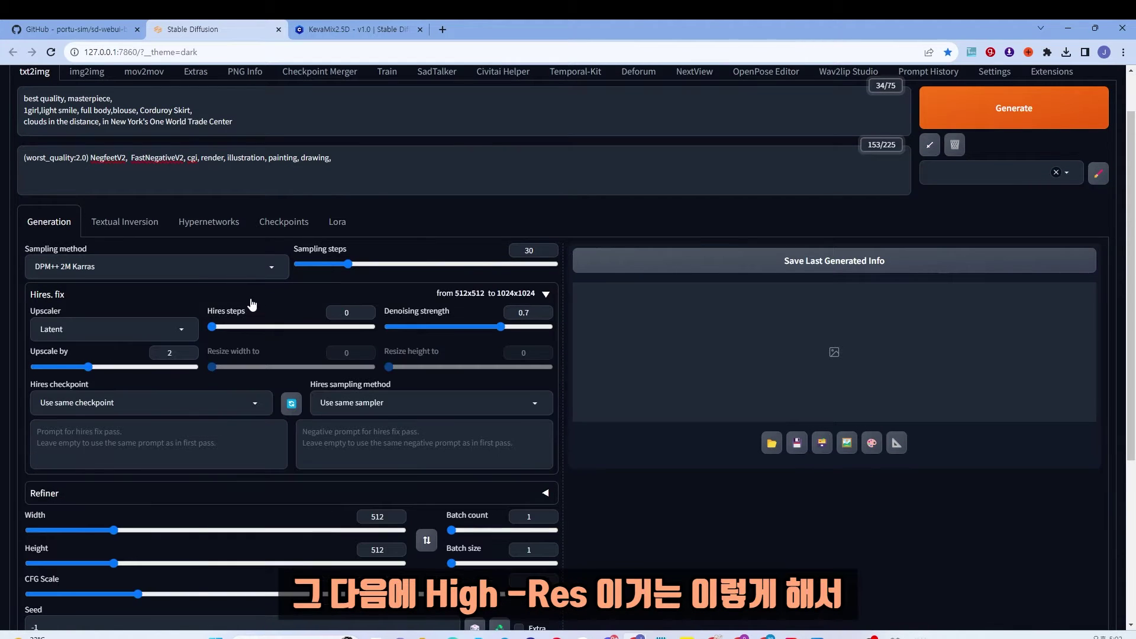
left_click(159, 334)
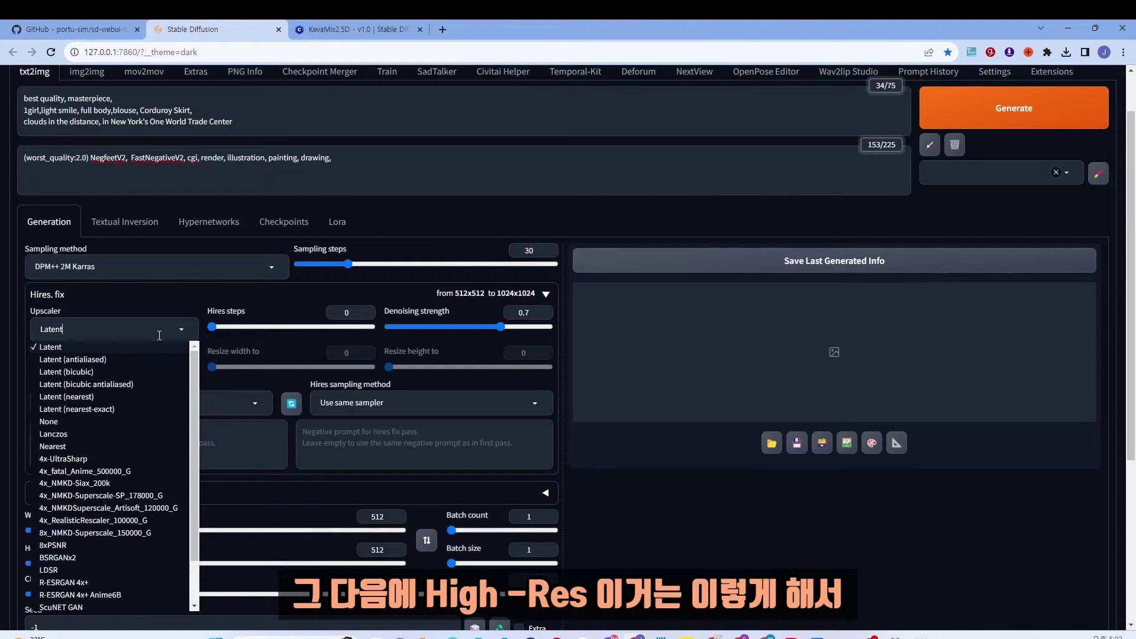
left_click(58, 459)
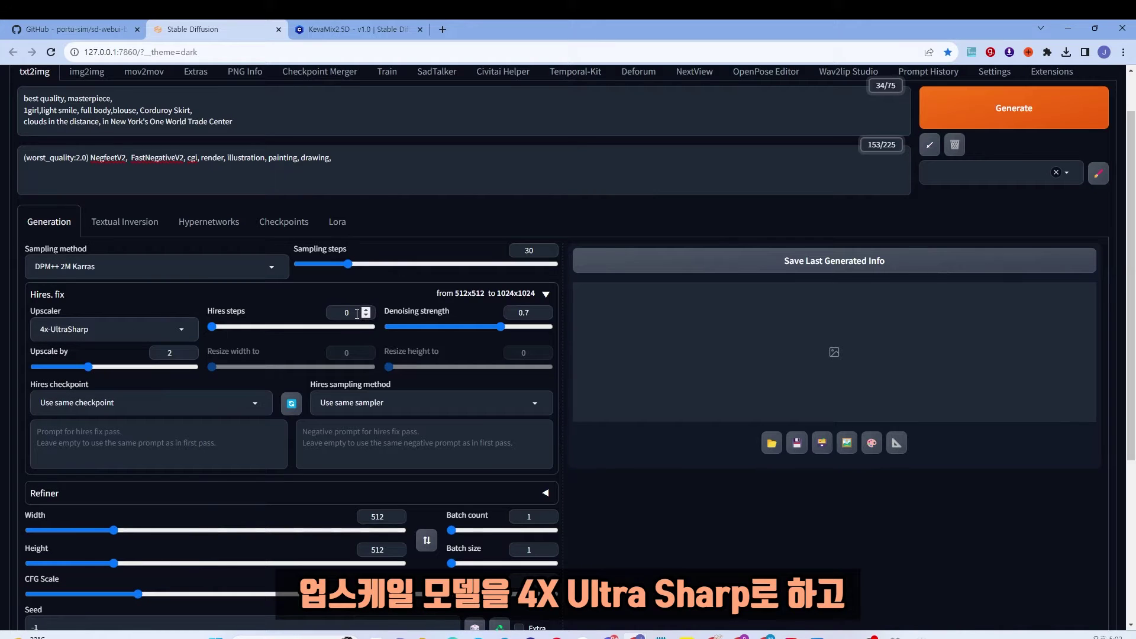
- Set the Hires steps to 24 and the Hires. fix denoising strength to 0.35
type("24")
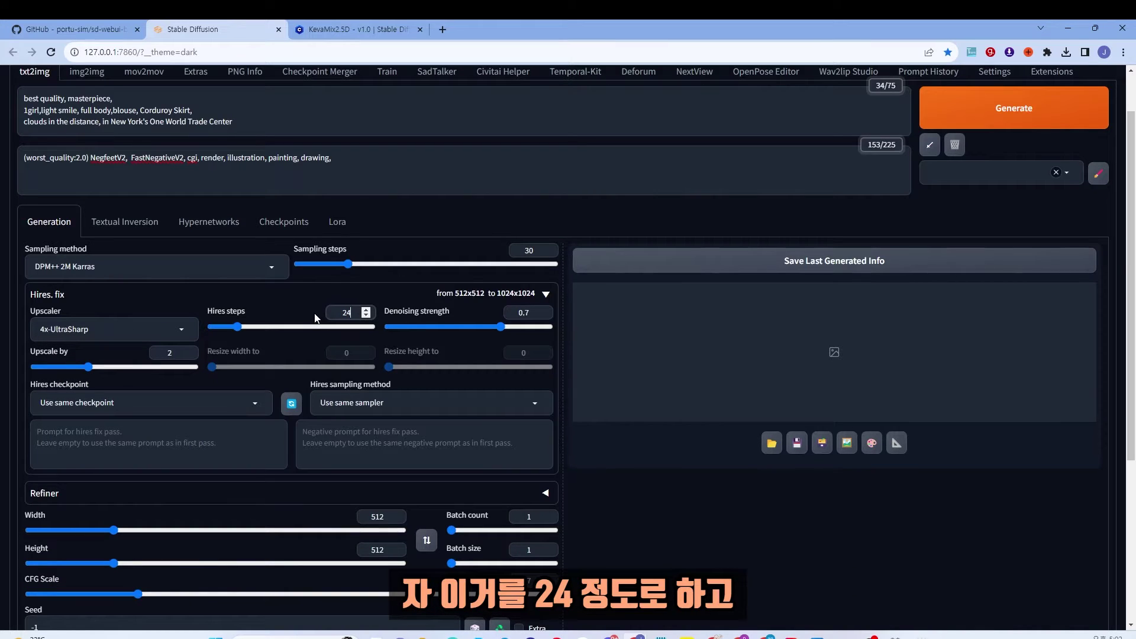
double_click(524, 312)
type("0.35")
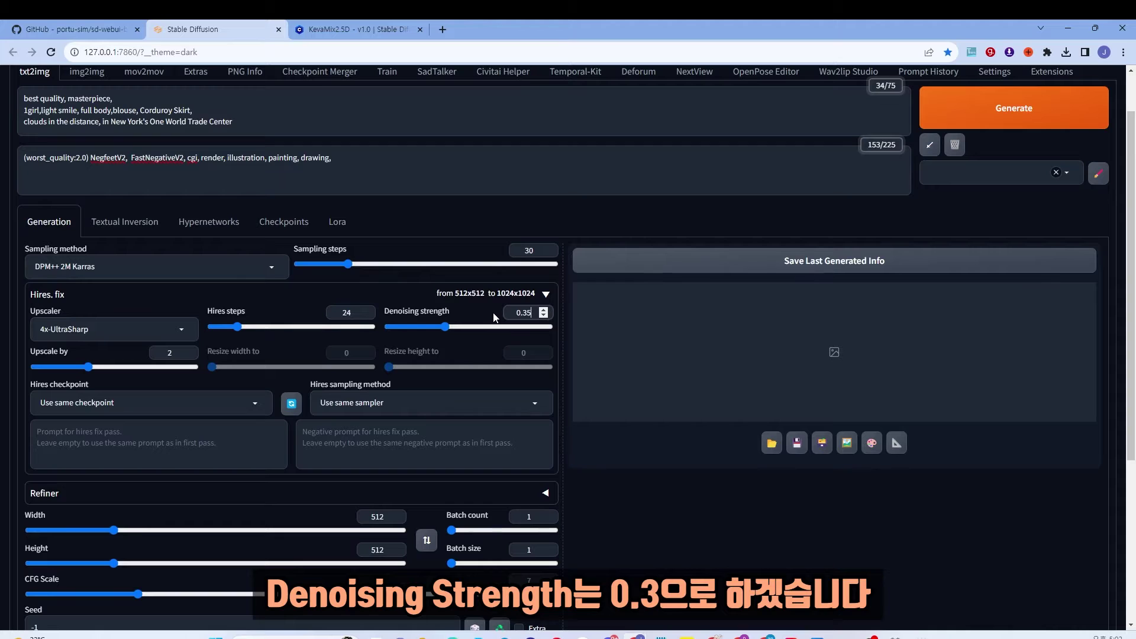
- Set the image width to 960 and the height to 540
scroll(169, 285, "down", 1)
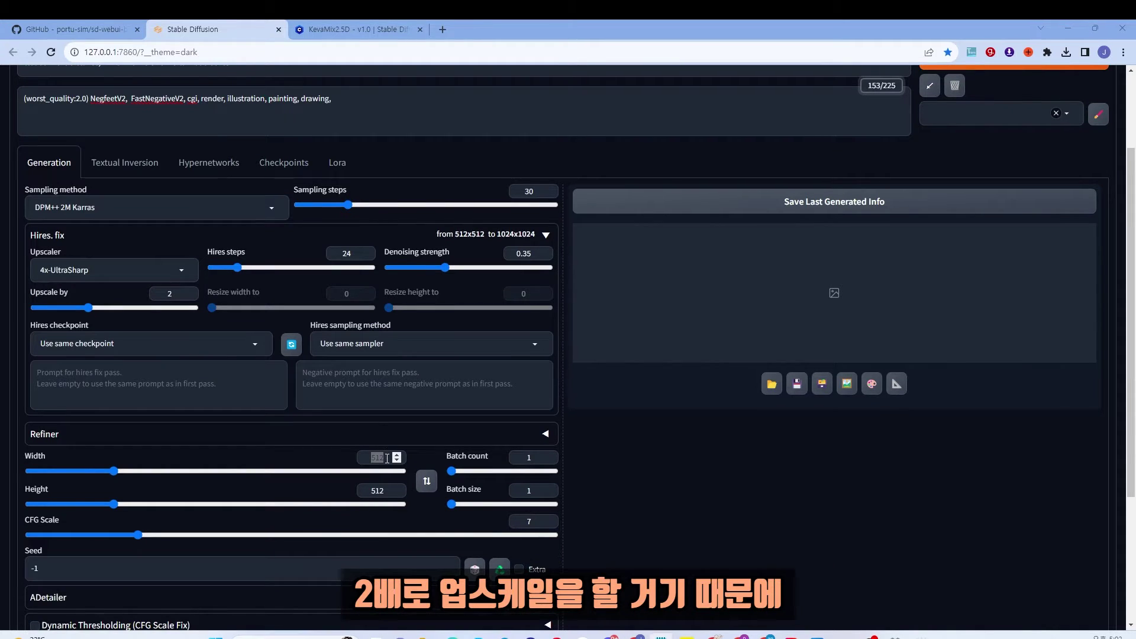
type("98")
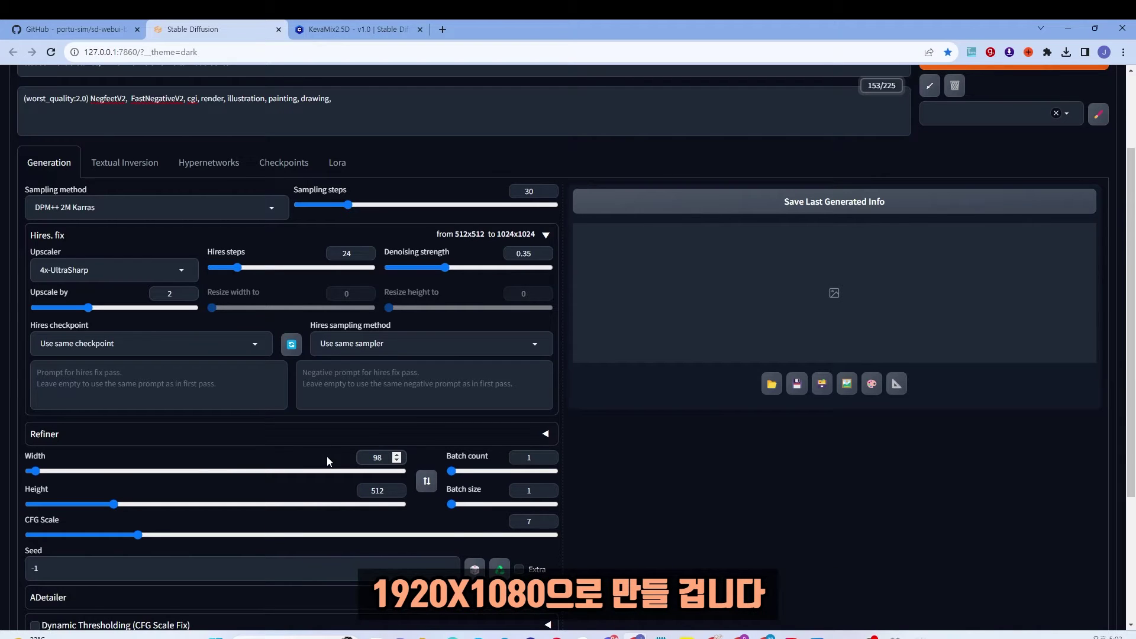
key("BackSpace")
type("60")
left_click_drag(387, 493, 356, 500)
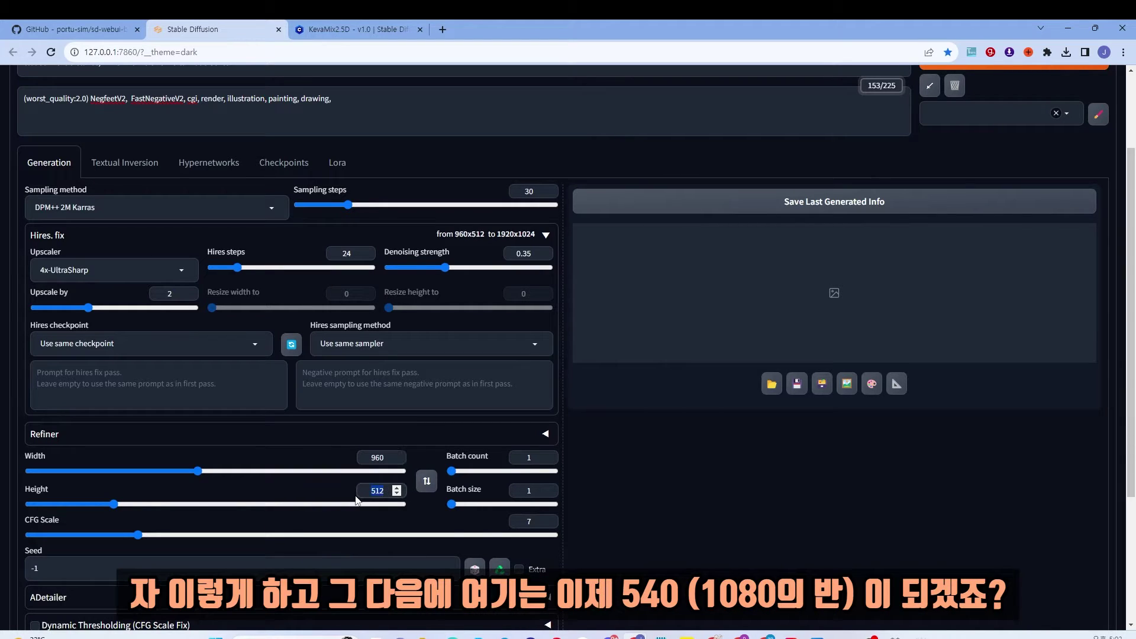
type("540")
left_click(432, 520)
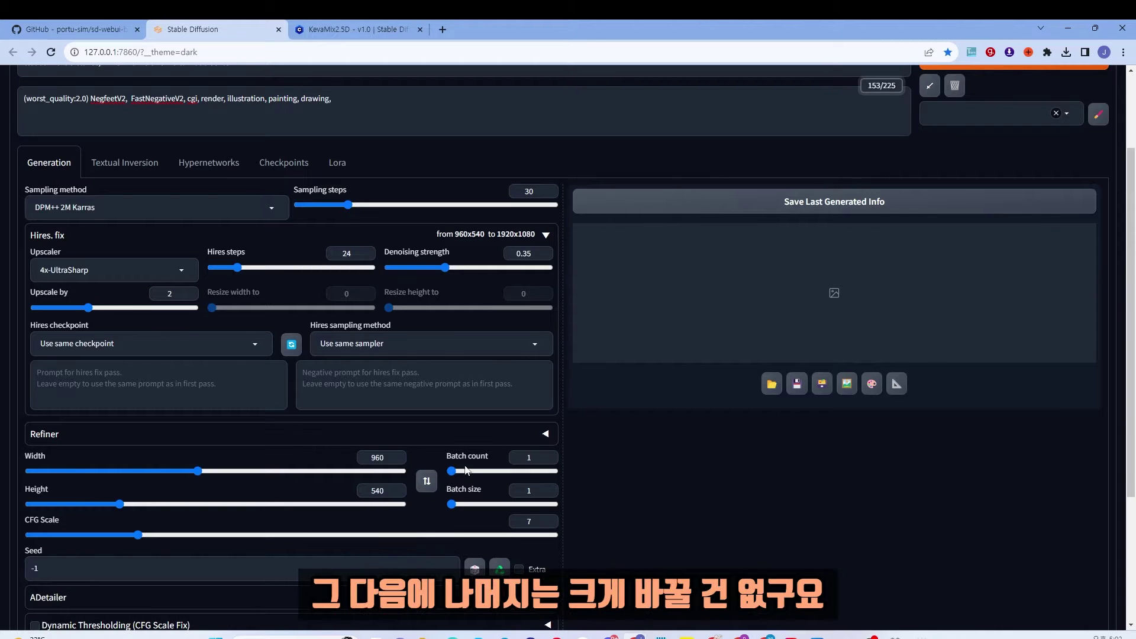
- Add "wide shot," at the start of the prompt and generate the image
scroll(468, 503, "down", 2)
scroll(443, 490, "down", 2)
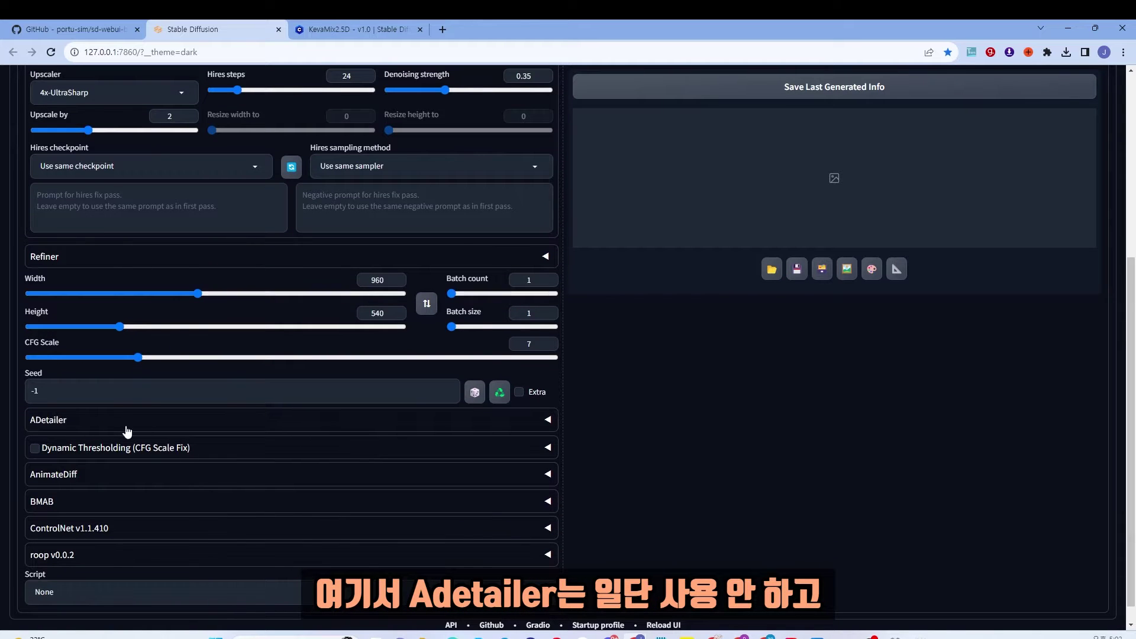
scroll(202, 428, "up", 2)
scroll(202, 428, "up", 3)
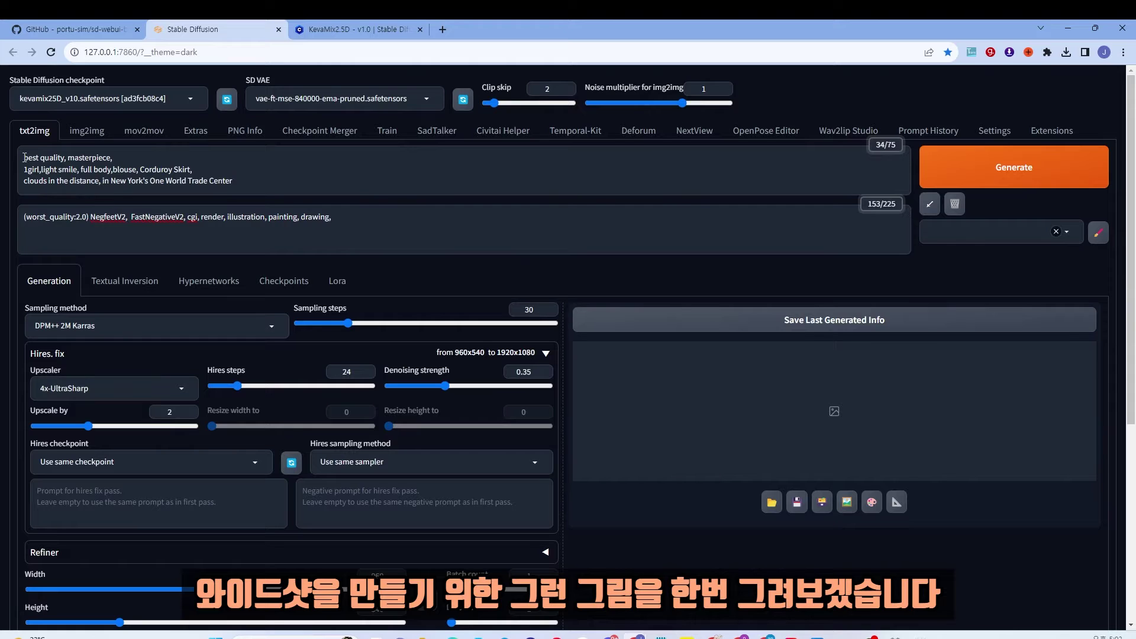
type("wide shot,")
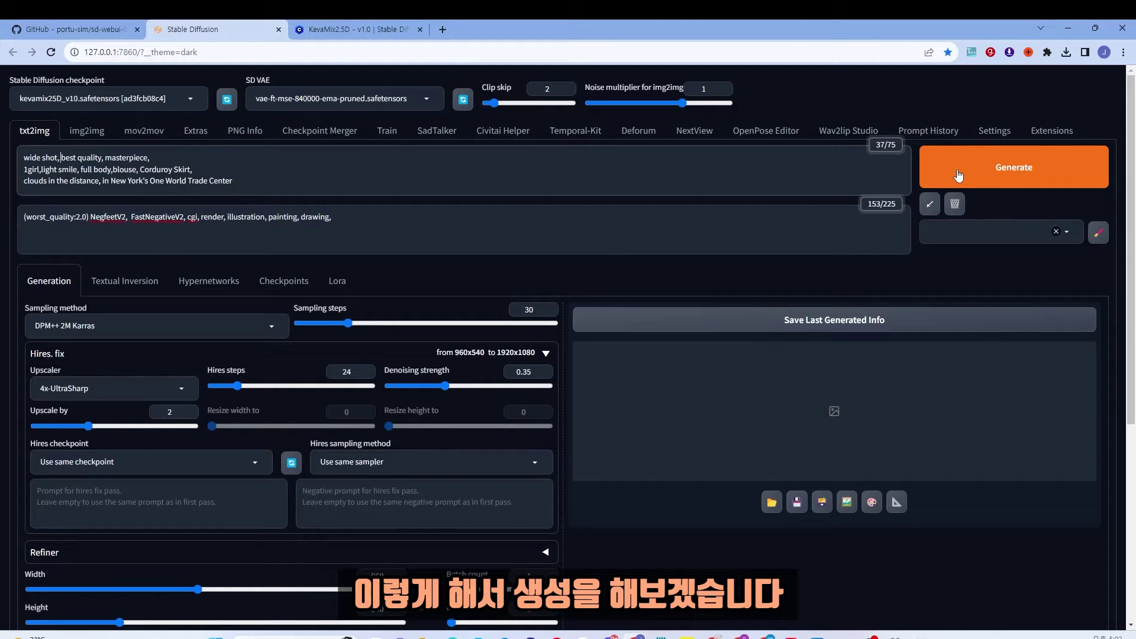
left_click(959, 175)
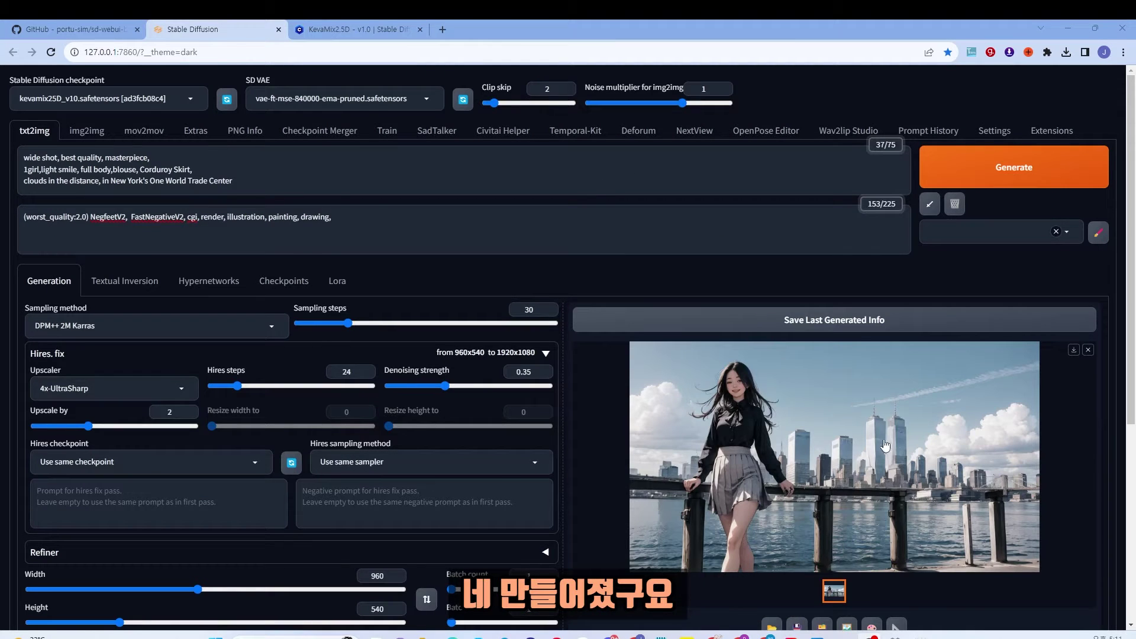
- Enlarge the generated image to inspect the woman's face and the framing, and close the enlarged view
left_click(843, 445)
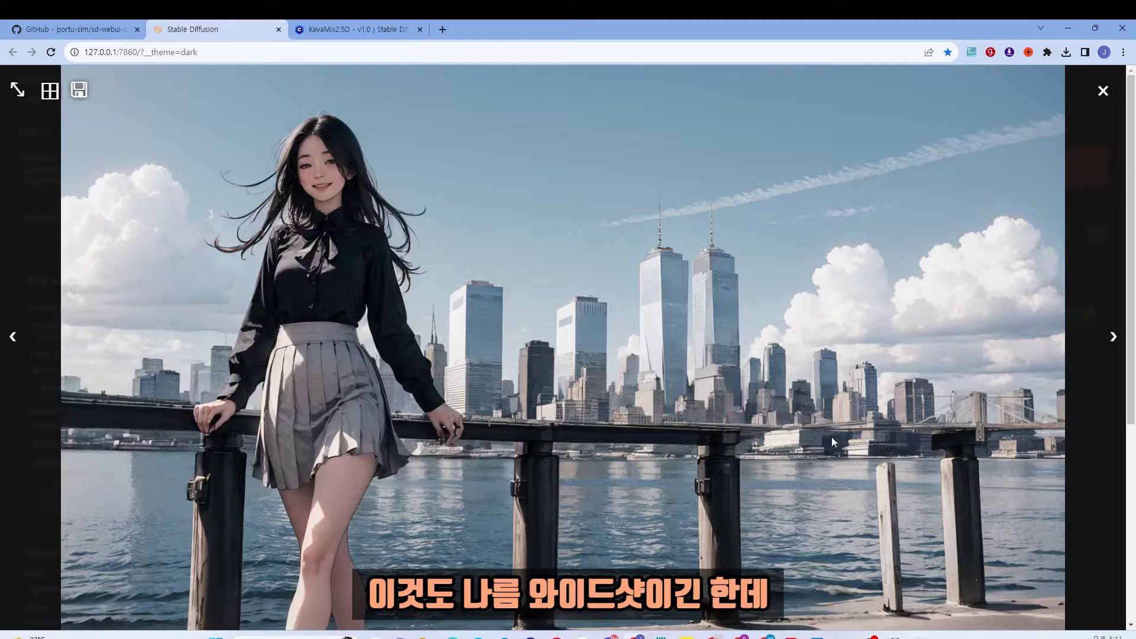
left_click(736, 380)
left_click(717, 389)
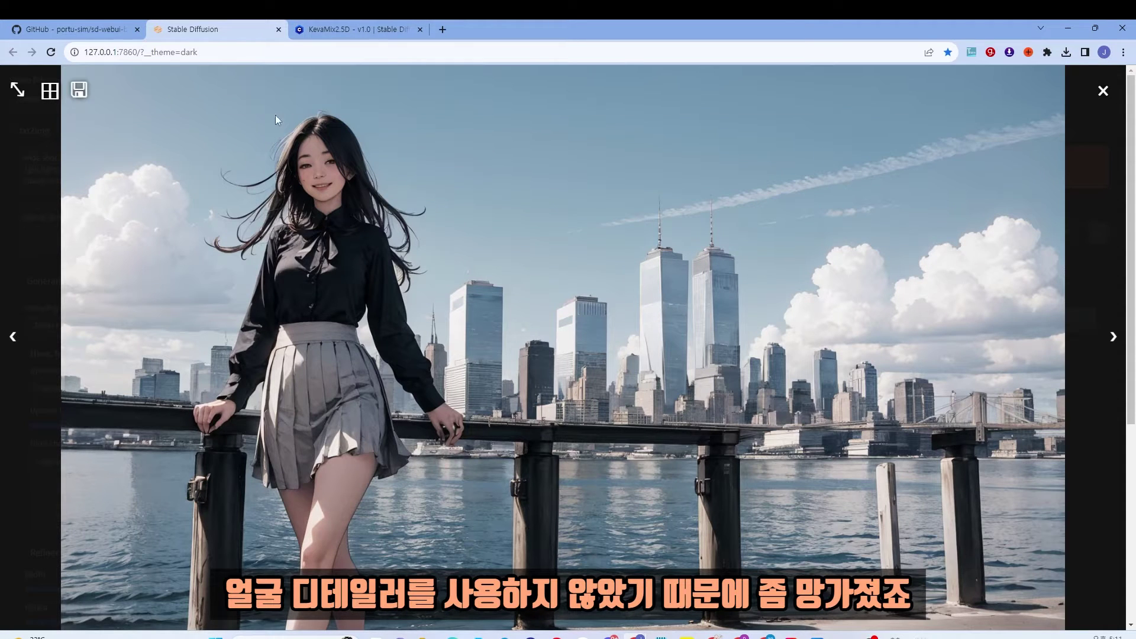
left_click(532, 310)
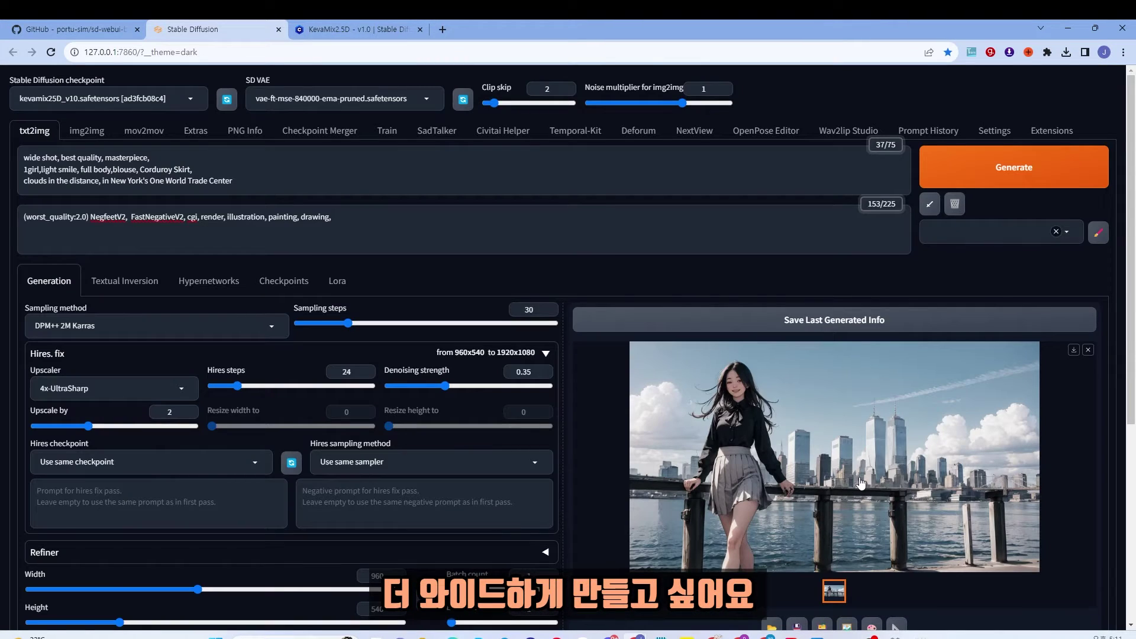
- Emphasize the wide shot term in the prompt as "((wide shot:1.5))", generate again and enlarge the result
left_click(23, 159)
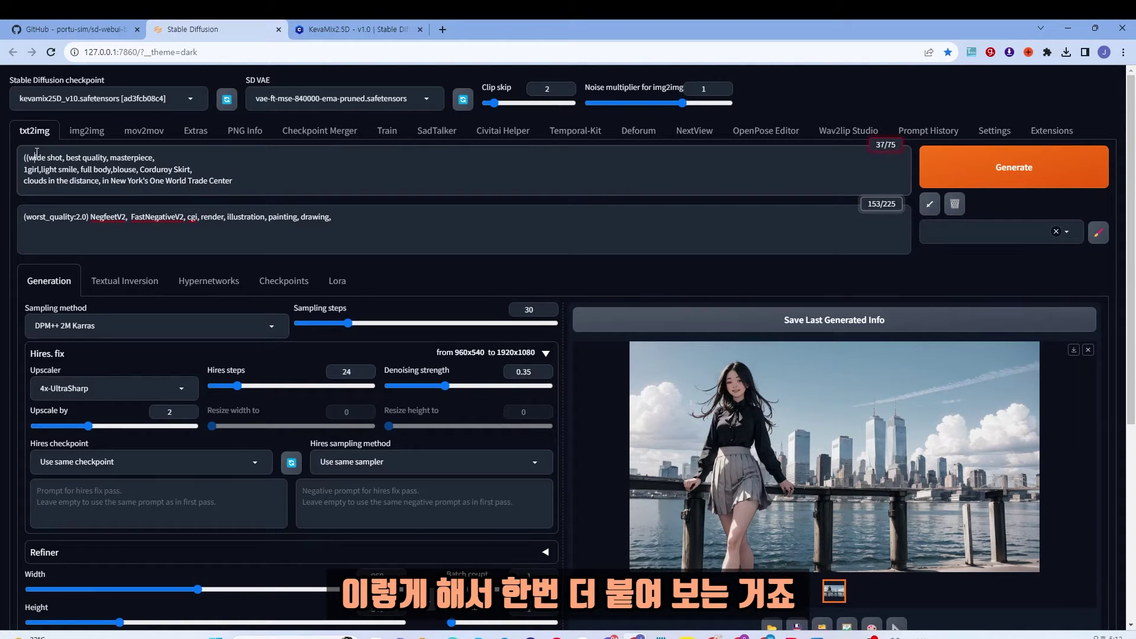
type(":1.5")
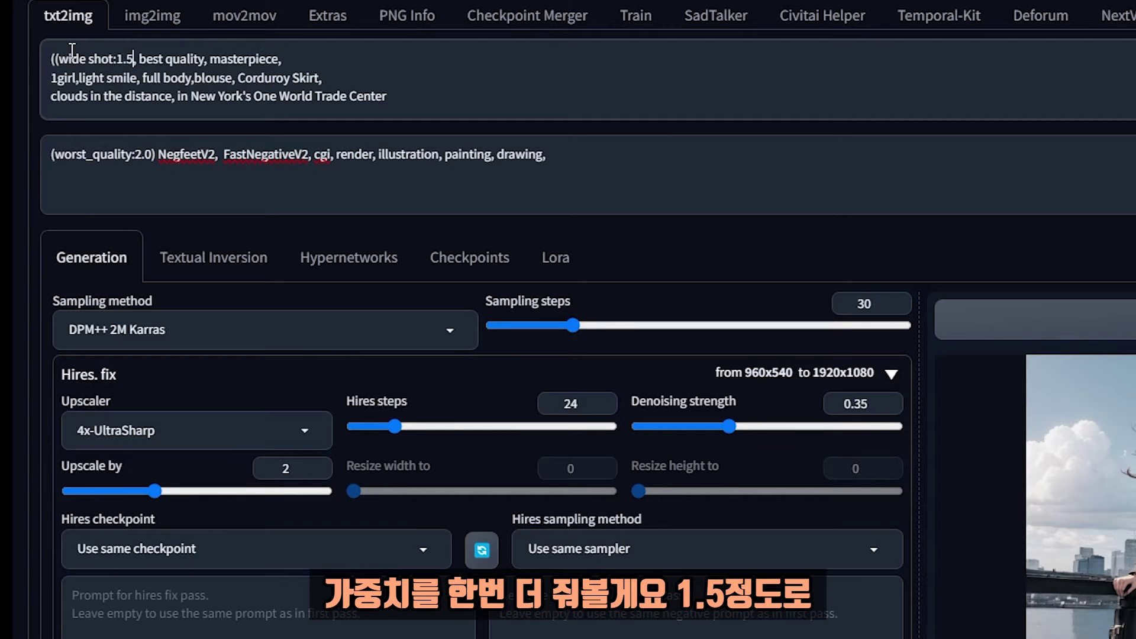
type("))")
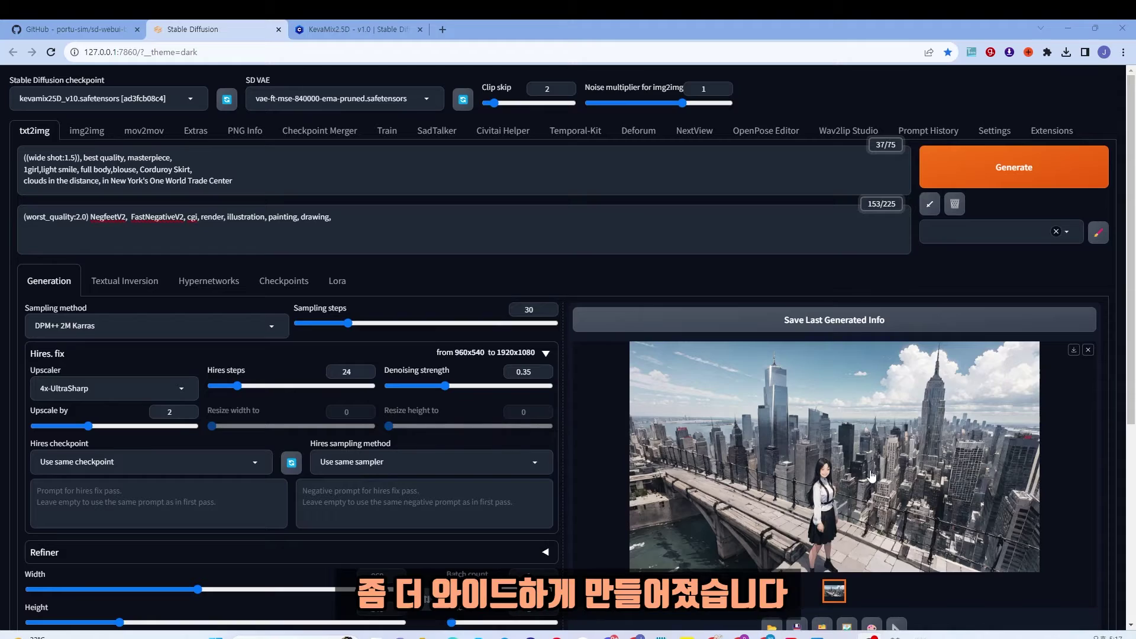
left_click(878, 446)
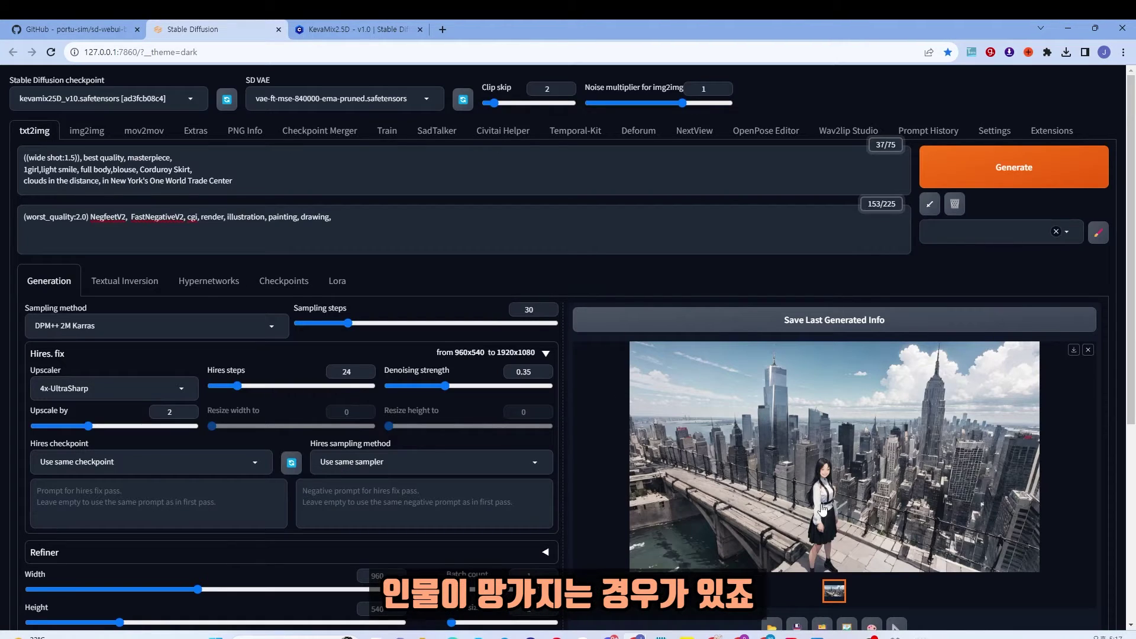
- Enable ADetailer and enter its prompt "(20 years old, korean, korean mixed, korean beauty,kpop idol),(light smile), pink cheek,"
scroll(541, 422, "down", 4)
scroll(473, 413, "down", 1)
left_click(131, 421)
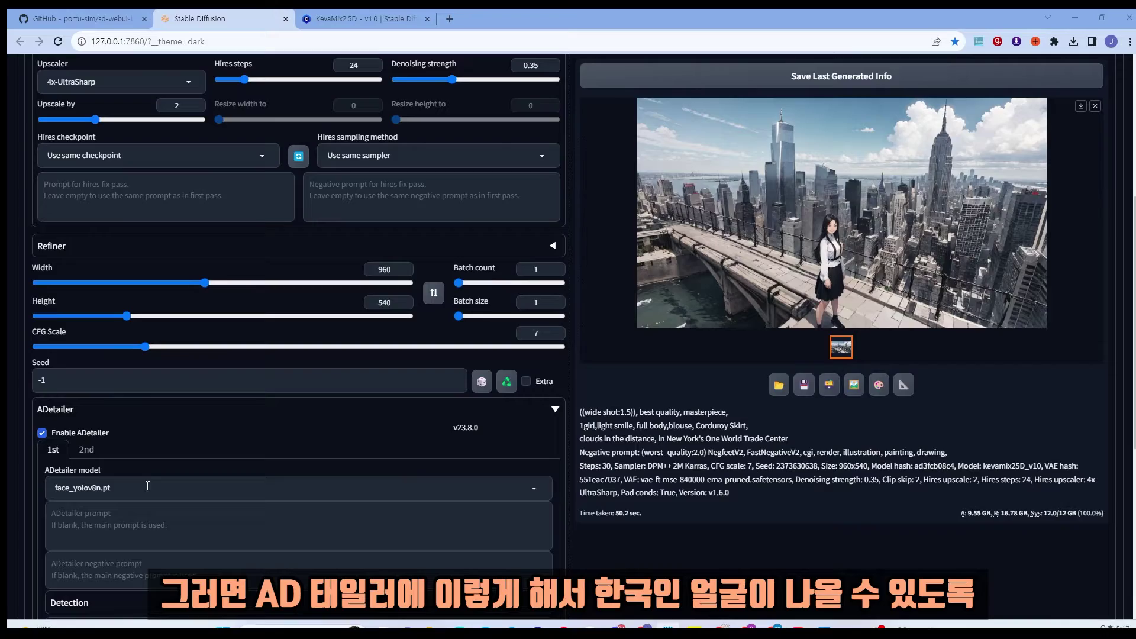
left_click(269, 538)
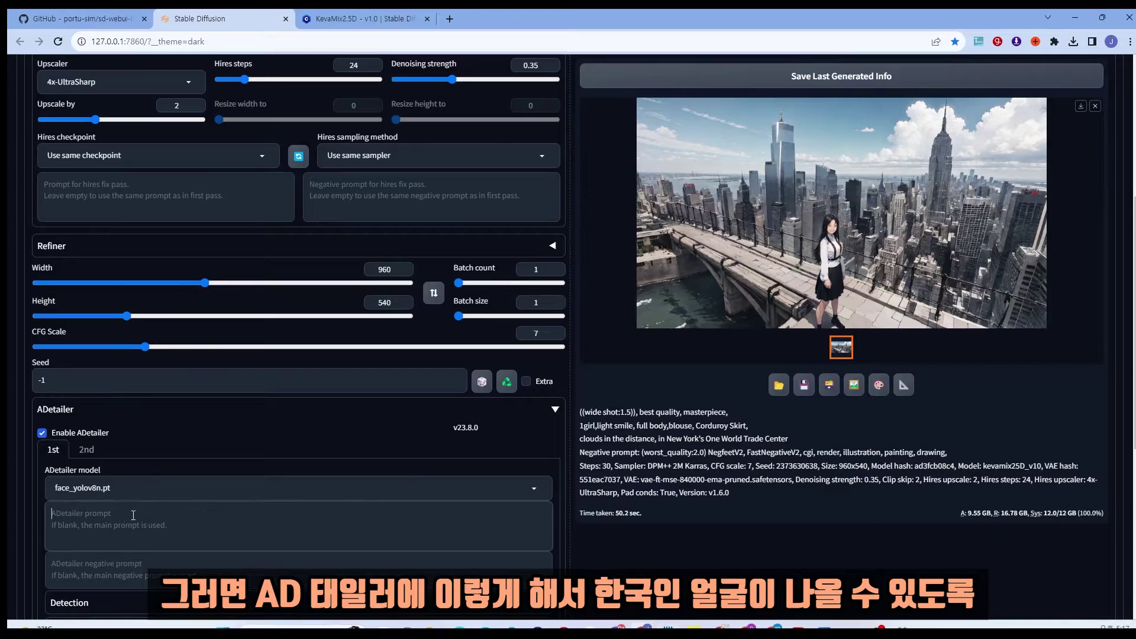
type("(20 years old, korean, korean mixed, korean beauty,kpop idol),(light smile), pink cheek,")
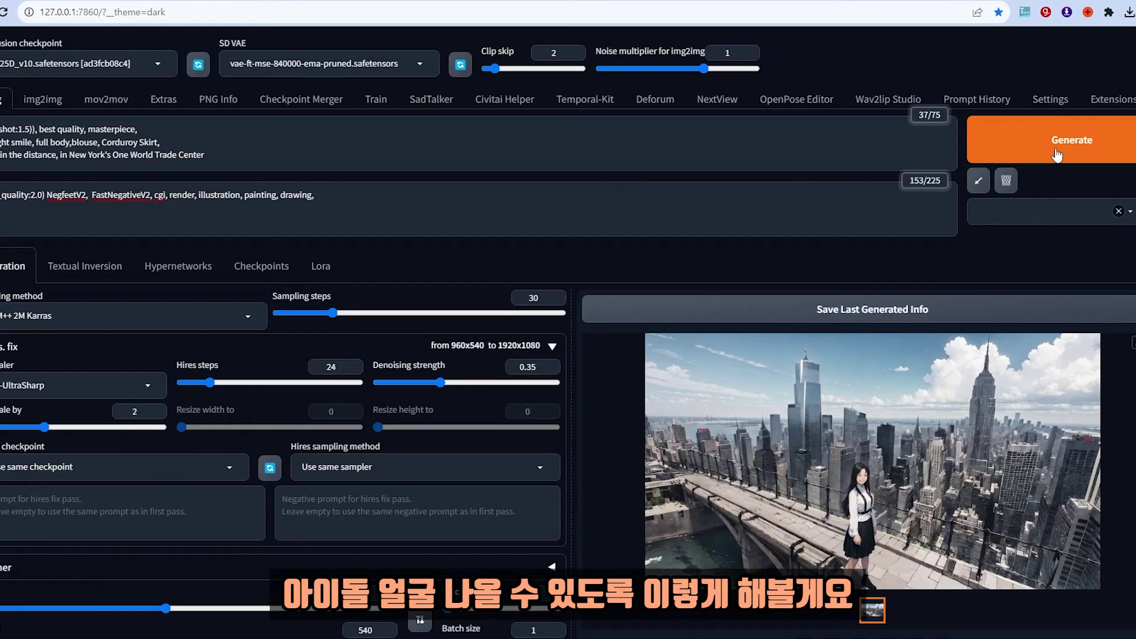
- Generate an image with ADetailer enabled, view the result enlarged and close the enlarged view
left_click(1031, 145)
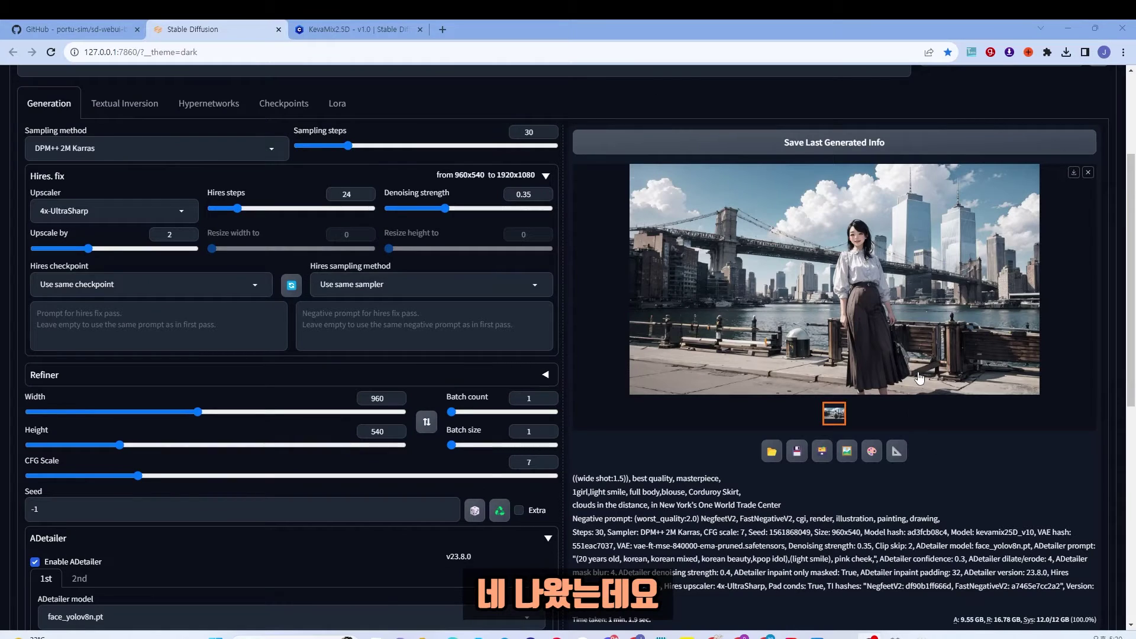
left_click(886, 325)
left_click(755, 306)
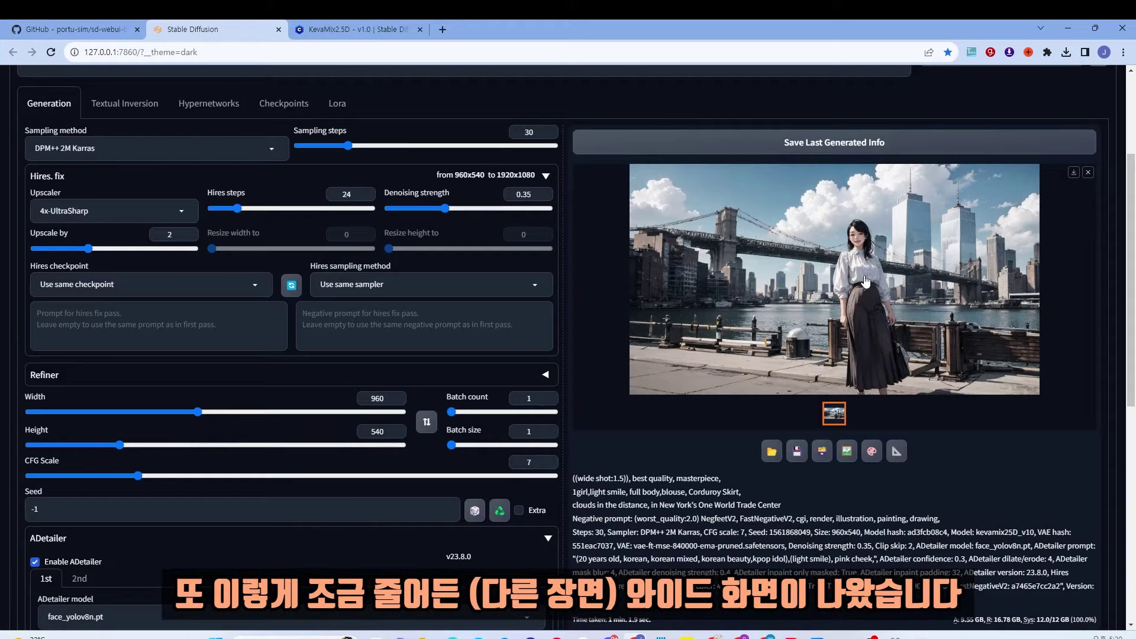
- Insert "extremely" before "wide shot:1.5" in the prompt and generate the image again
scroll(901, 281, "up", 3)
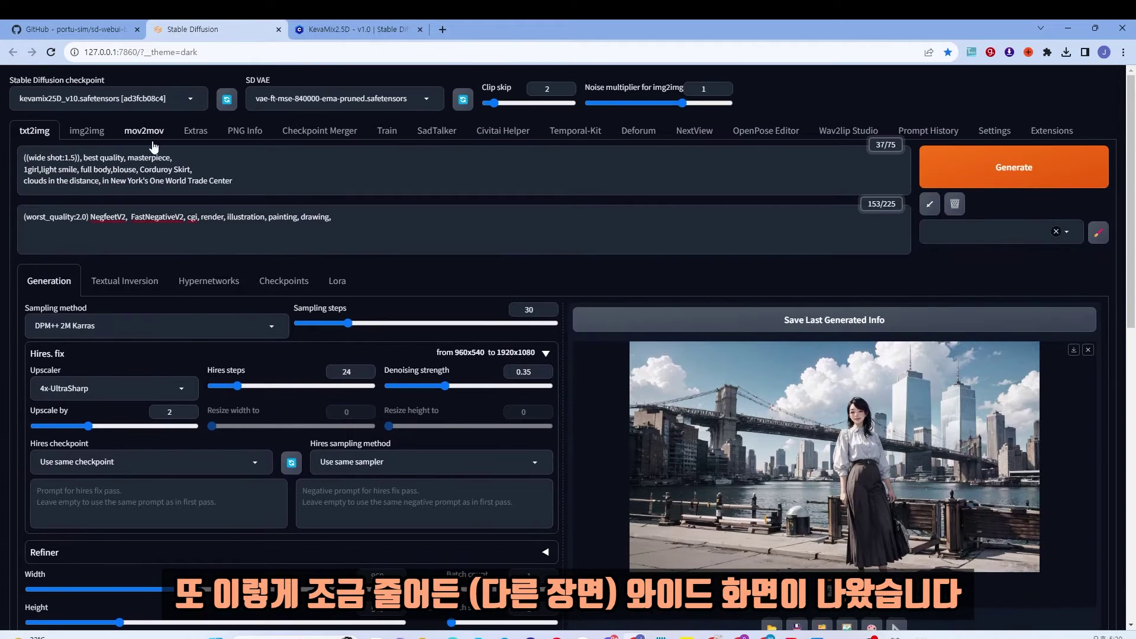
left_click(29, 157)
type("extremely")
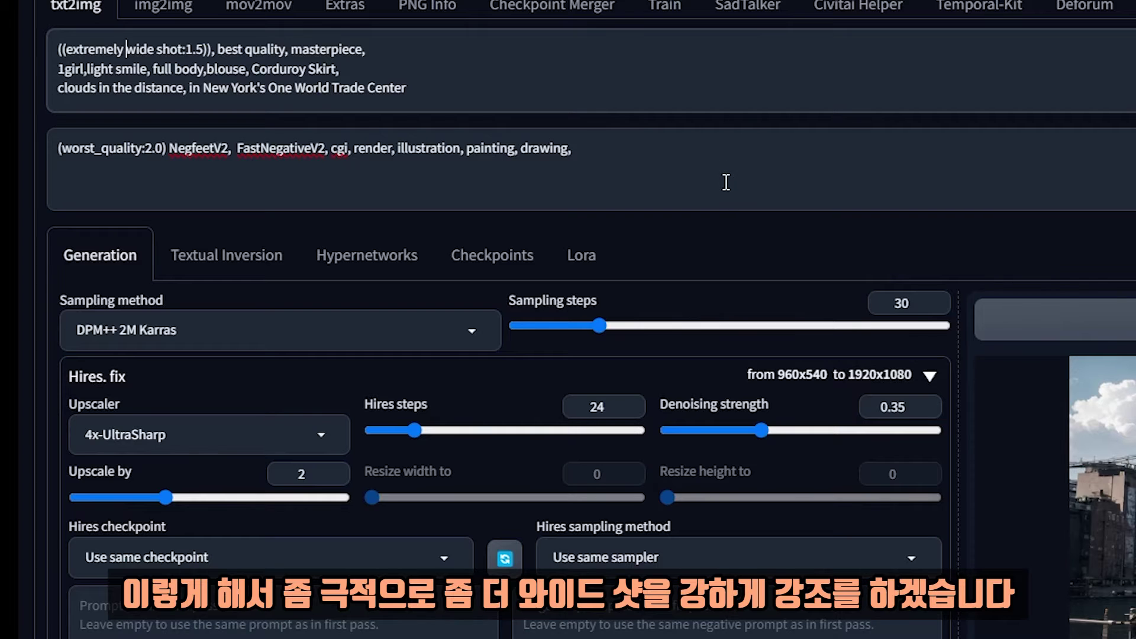
scroll(726, 182, "down", 4)
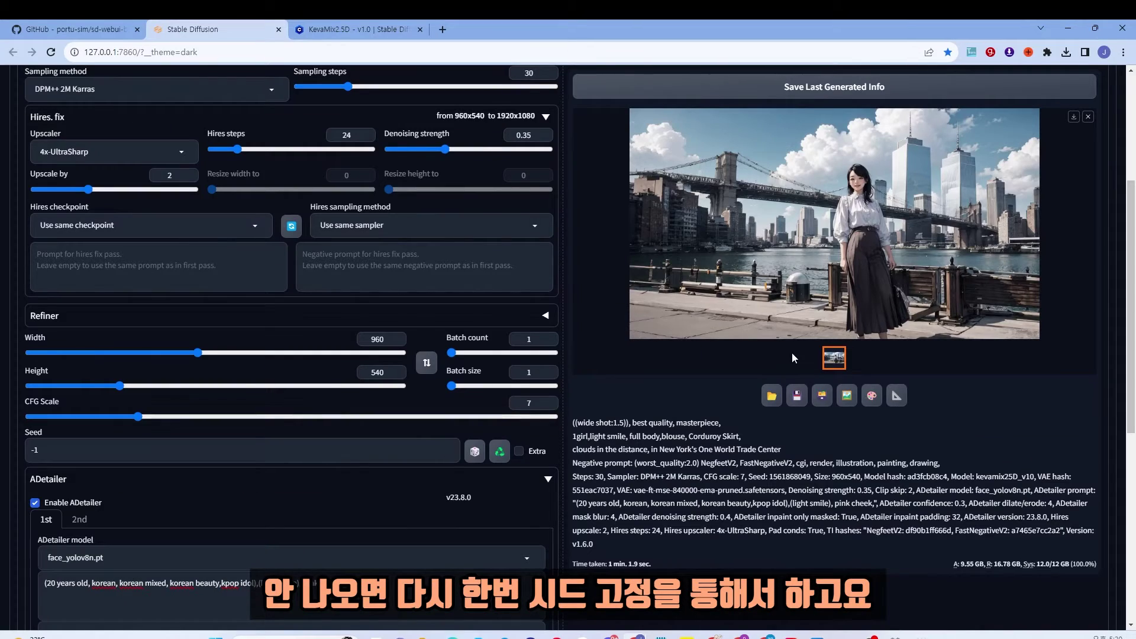
scroll(669, 436, "up", 4)
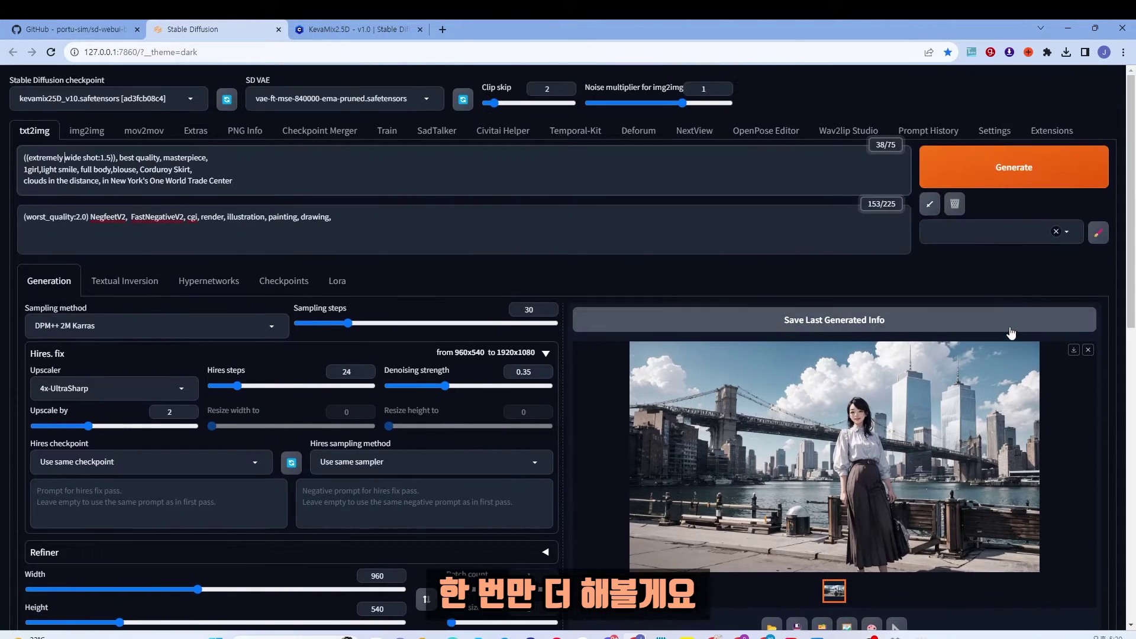
left_click(1024, 184)
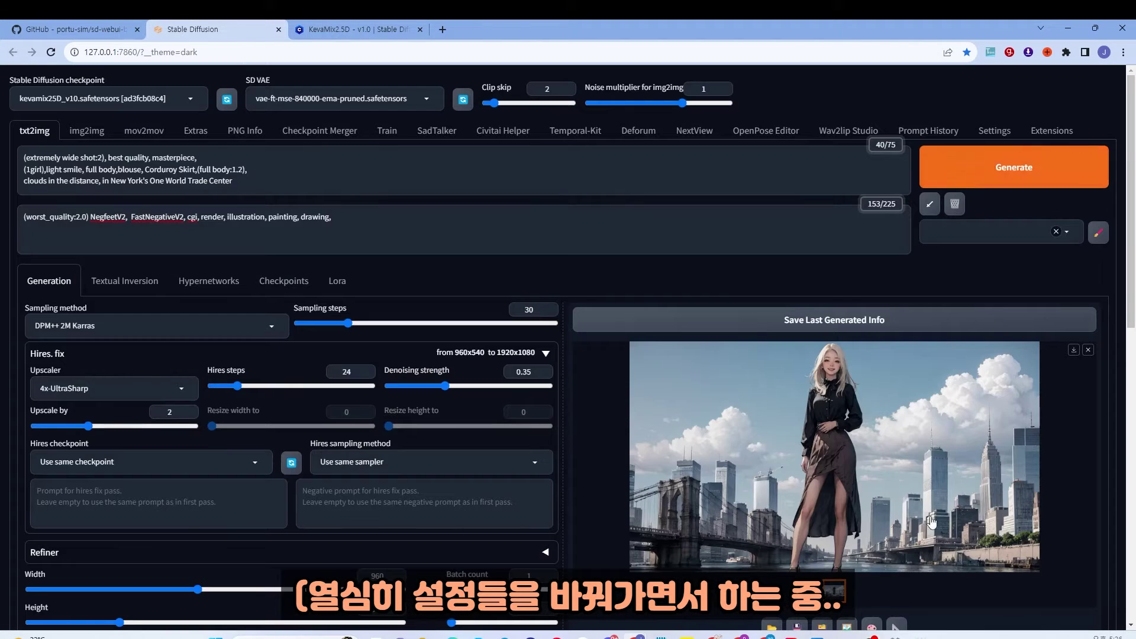
- Generate another image, insert "scenery," after "(extremely wide shot:2)," in the prompt and generate once more
key("ctrl+Return")
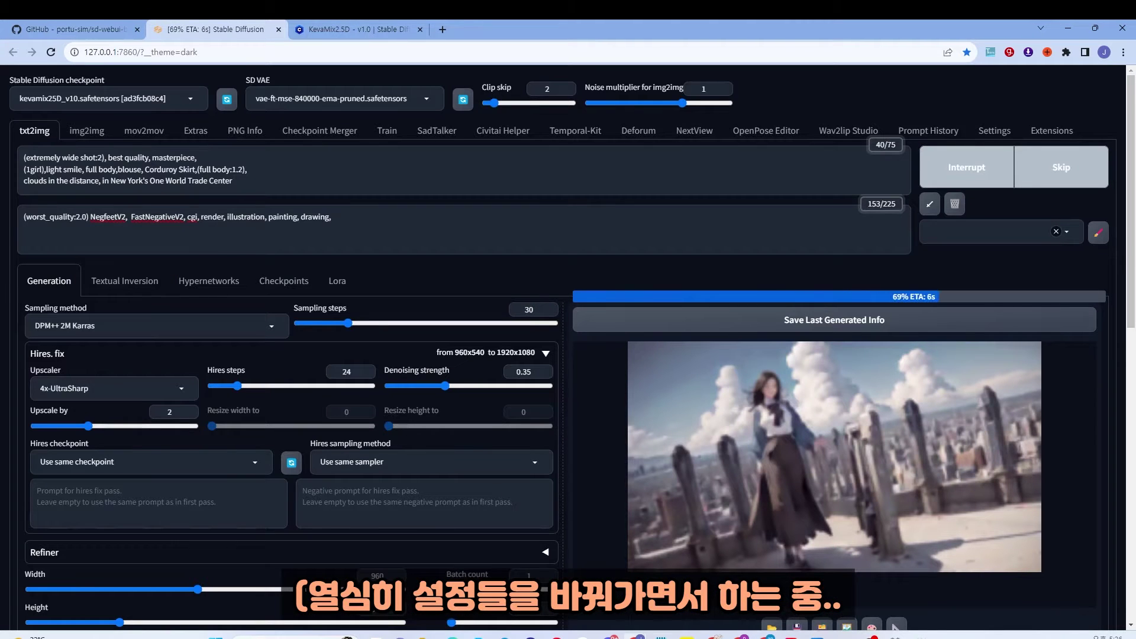
left_click(107, 158)
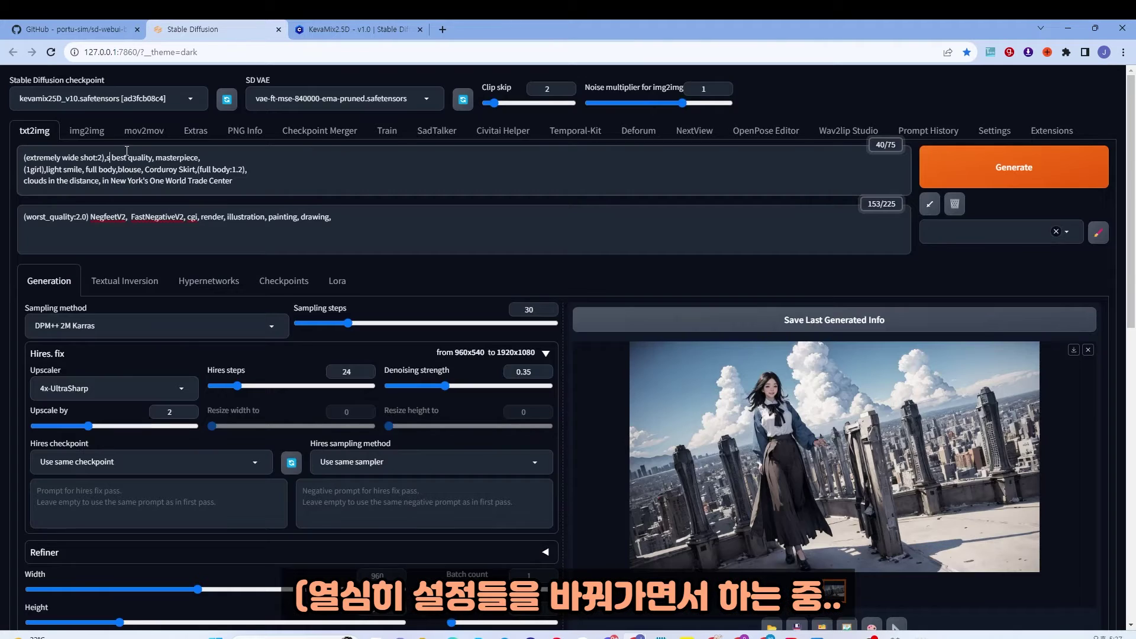
type("scenery,")
left_click(1088, 178)
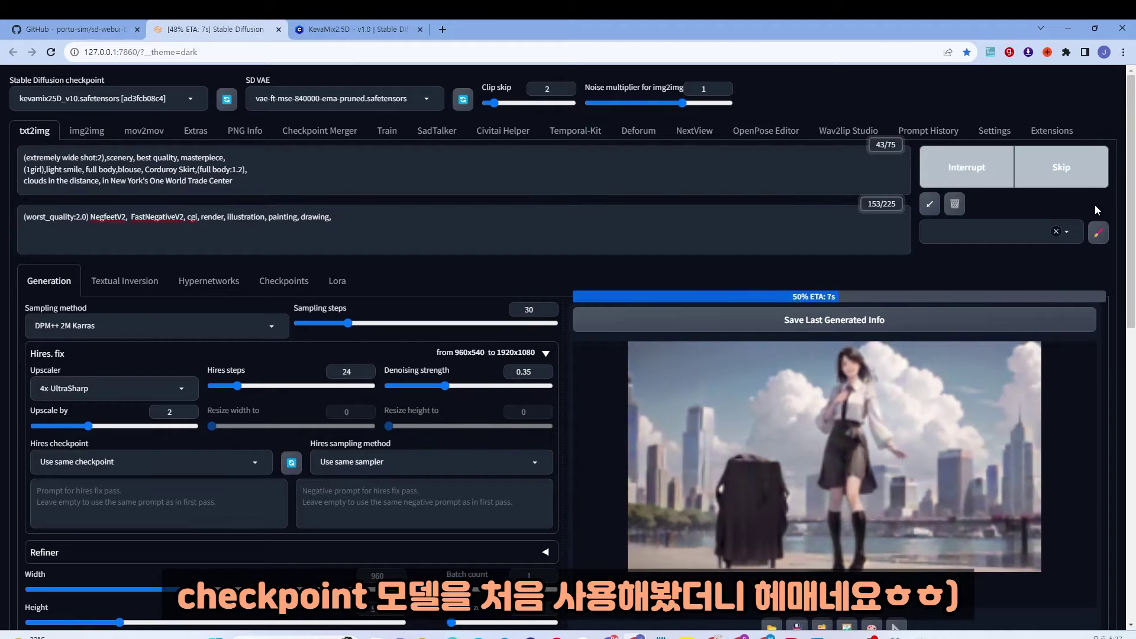